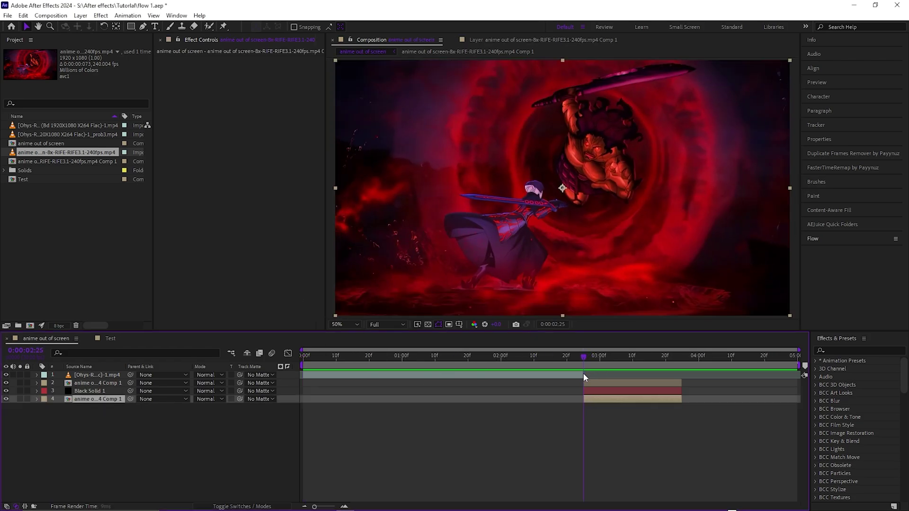
# Step: Scrub through the finished effect in the "anime out of screen" composition from 0:00:02:25
pyautogui.moveTo(583, 373); pyautogui.dragTo(645, 362)
pyautogui.click(675, 454)
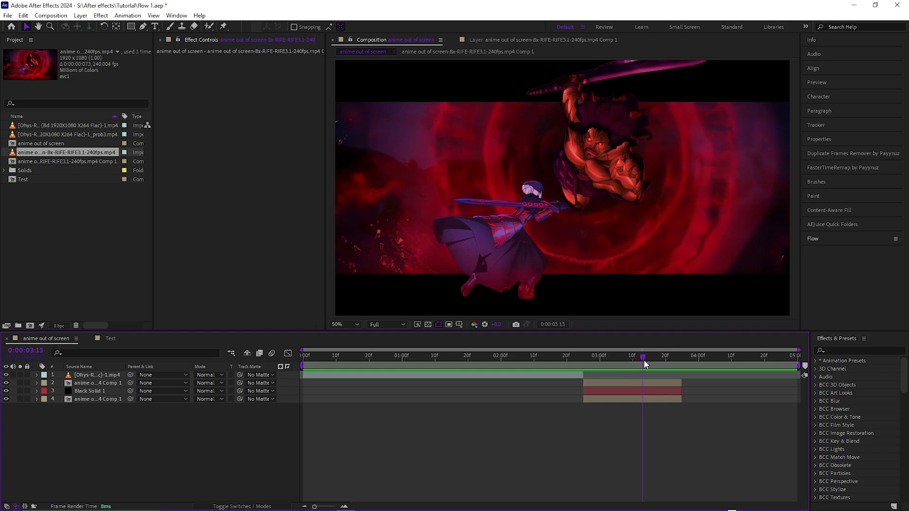
# Step: In the Test composition, duplicate the anime comp layer that starts at 0:00:01:25
pyautogui.click(112, 338)
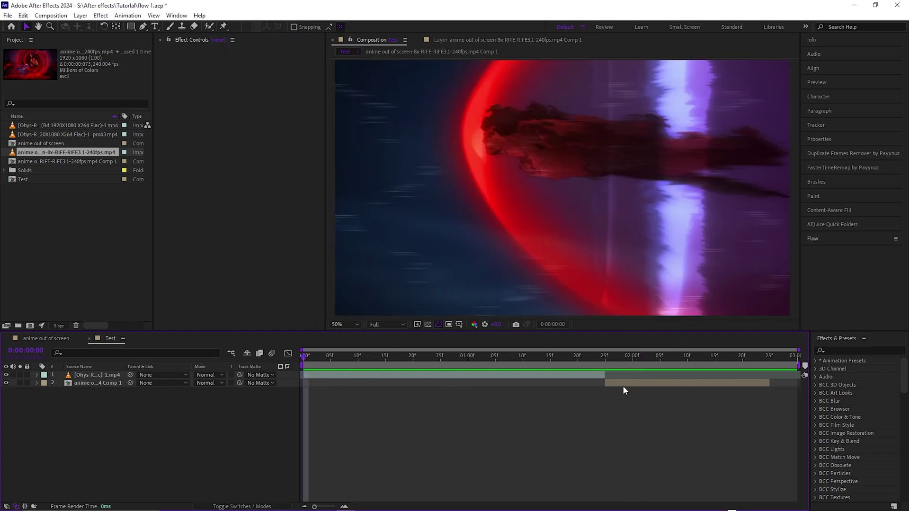
pyautogui.moveTo(613, 358); pyautogui.dragTo(607, 362)
pyautogui.click(345, 507)
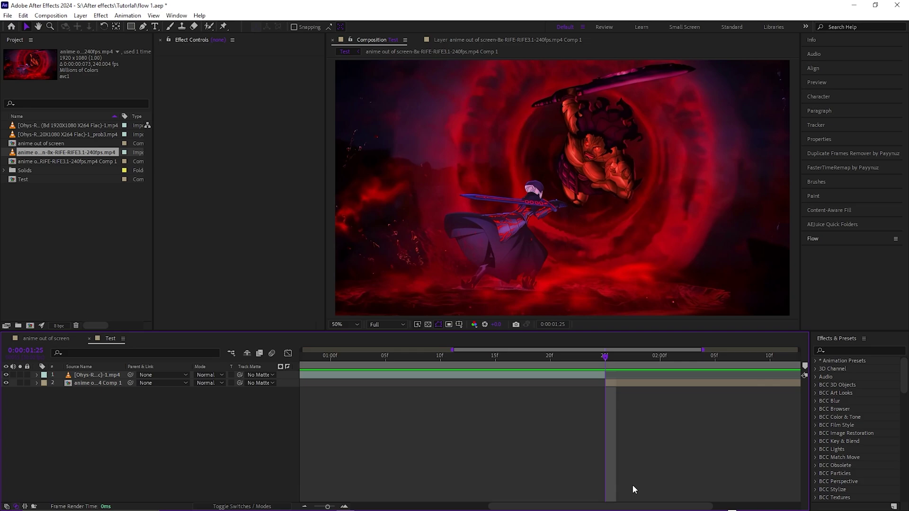
pyautogui.moveTo(599, 507); pyautogui.dragTo(688, 507)
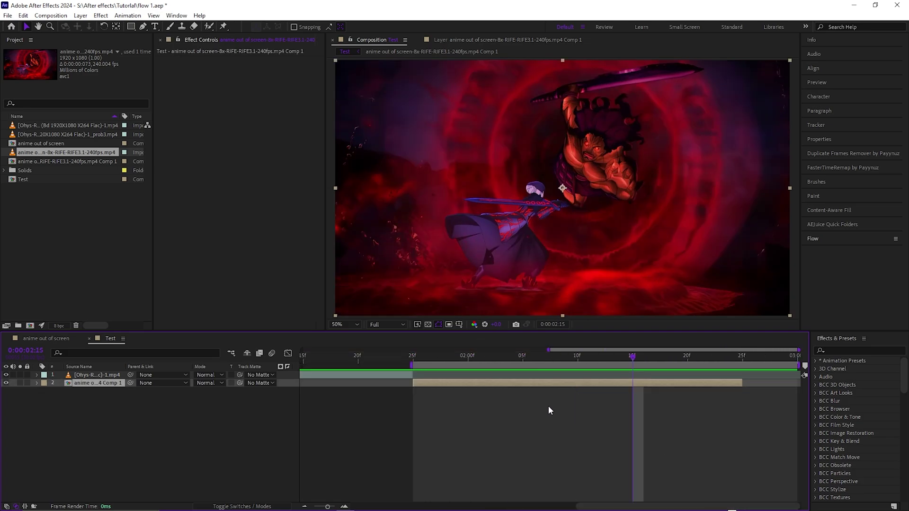
pyautogui.hotkey('ctrl', 'd')
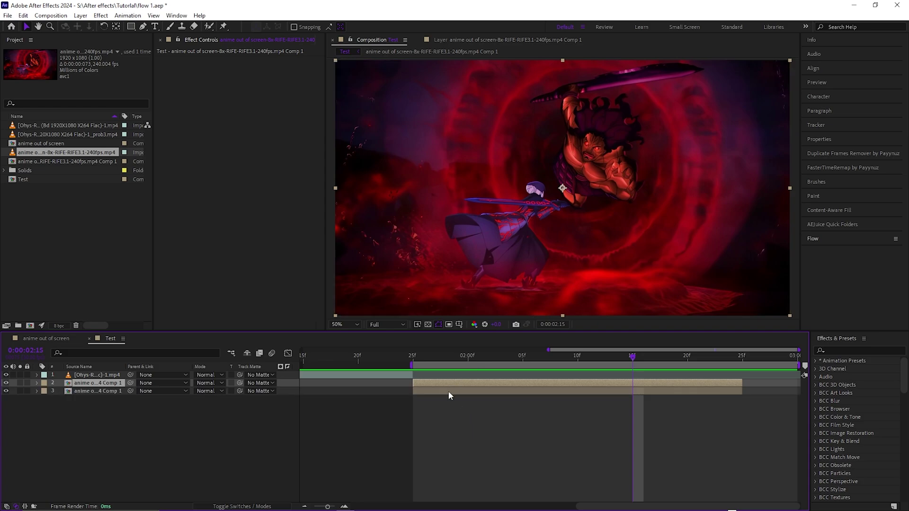
# Step: Open the upper copy of the anime comp layer for Roto Brush work at its first frame, 0:00:01:25
pyautogui.click(435, 383)
pyautogui.press('i')
pyautogui.click(433, 390)
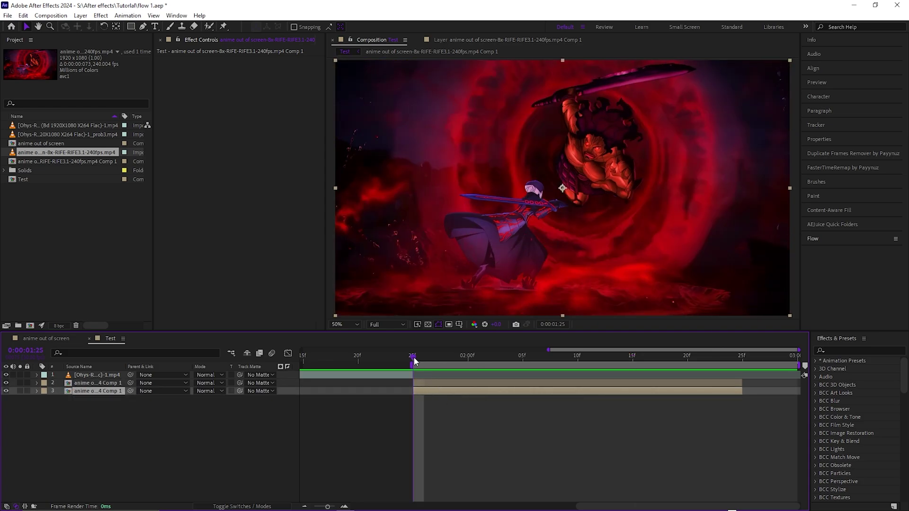
pyautogui.moveTo(414, 360)
pyautogui.mouseDown()
pyautogui.moveTo(702, 374)
pyautogui.moveTo(413, 369)
pyautogui.mouseUp()
pyautogui.click(426, 383)
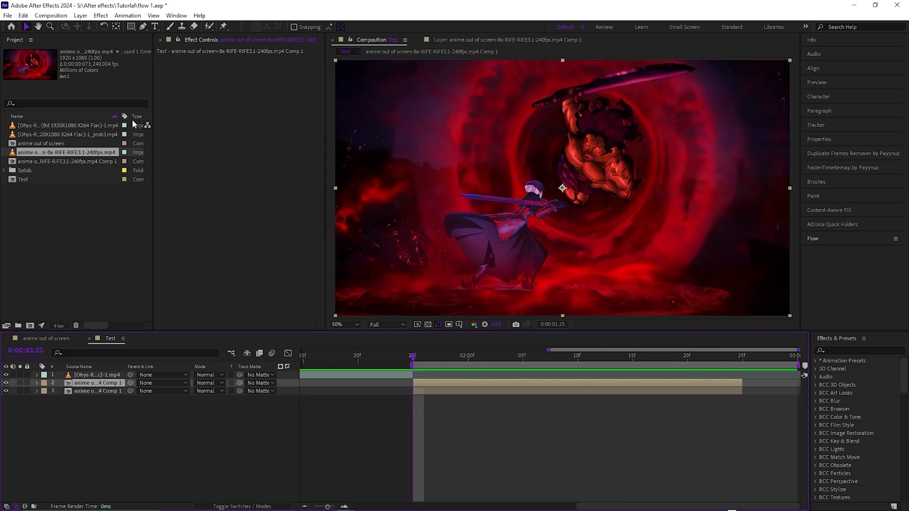
pyautogui.click(209, 26)
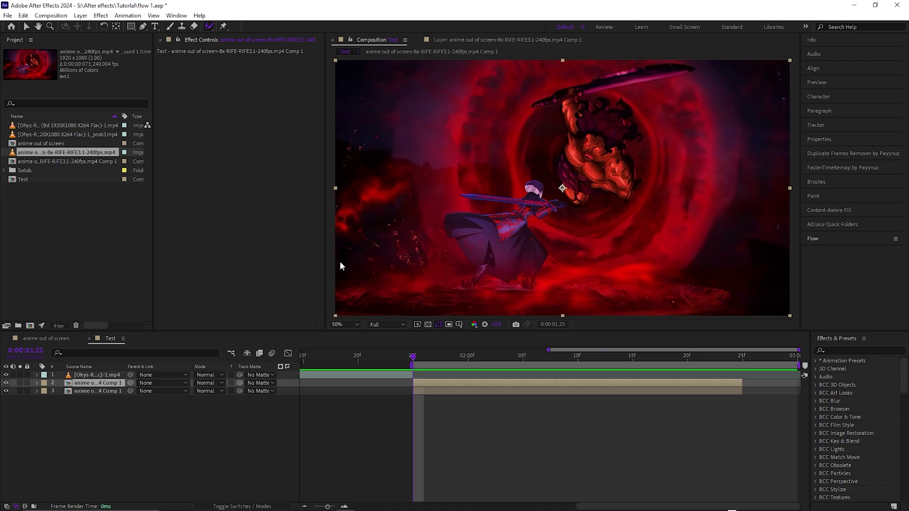
pyautogui.doubleClick(434, 384)
# Step: Paint Roto Brush foreground strokes over the swordsman and the muscular giant, including their swords and the swordsman's cloak
pyautogui.moveTo(517, 194); pyautogui.dragTo(495, 237)
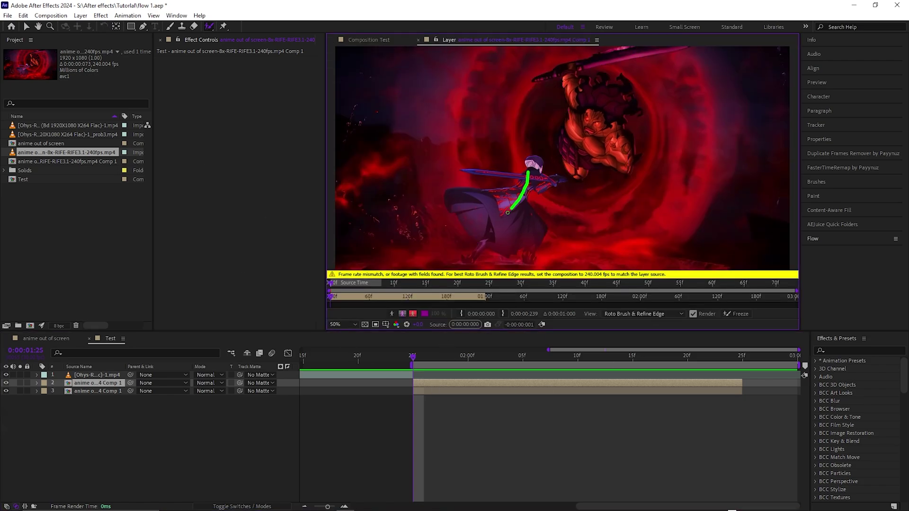
pyautogui.moveTo(593, 106)
pyautogui.mouseDown()
pyautogui.moveTo(611, 150)
pyautogui.moveTo(568, 72)
pyautogui.moveTo(538, 80)
pyautogui.mouseUp()
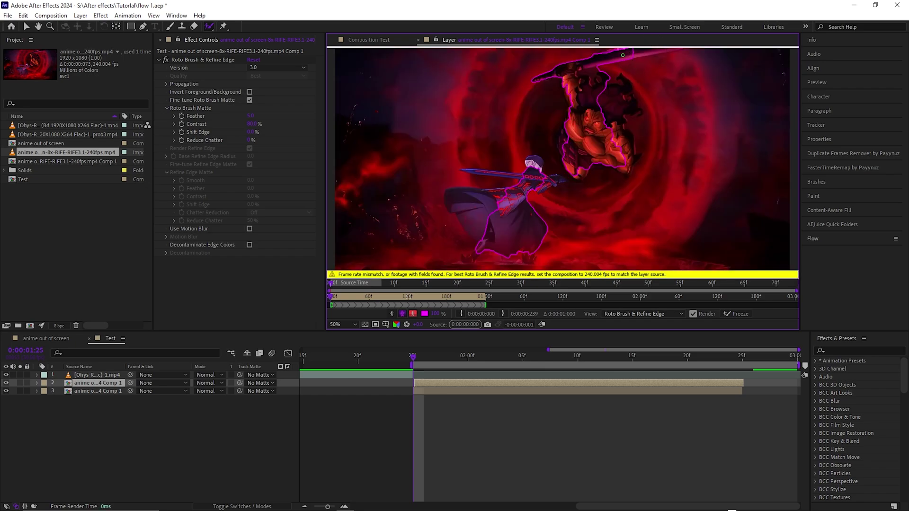
pyautogui.moveTo(521, 215)
pyautogui.mouseDown()
pyautogui.moveTo(502, 176)
pyautogui.moveTo(474, 176)
pyautogui.mouseUp()
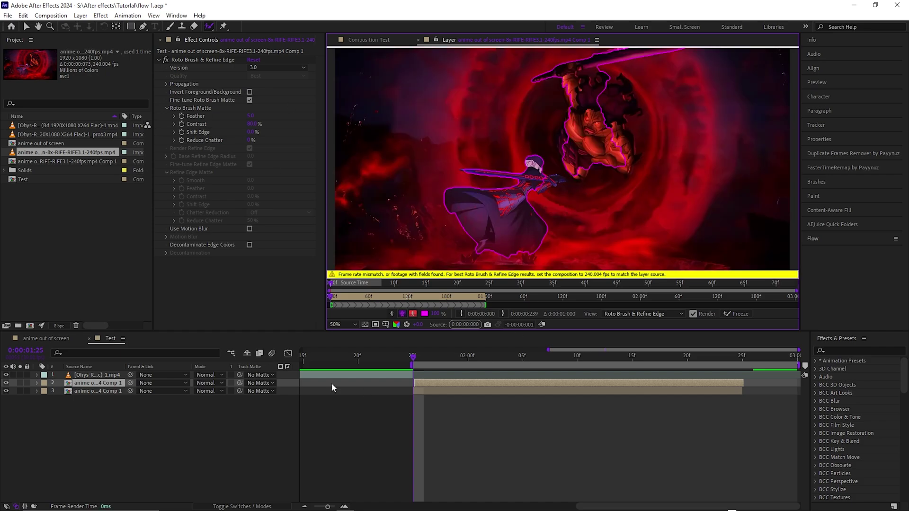
pyautogui.moveTo(328, 507); pyautogui.dragTo(318, 507)
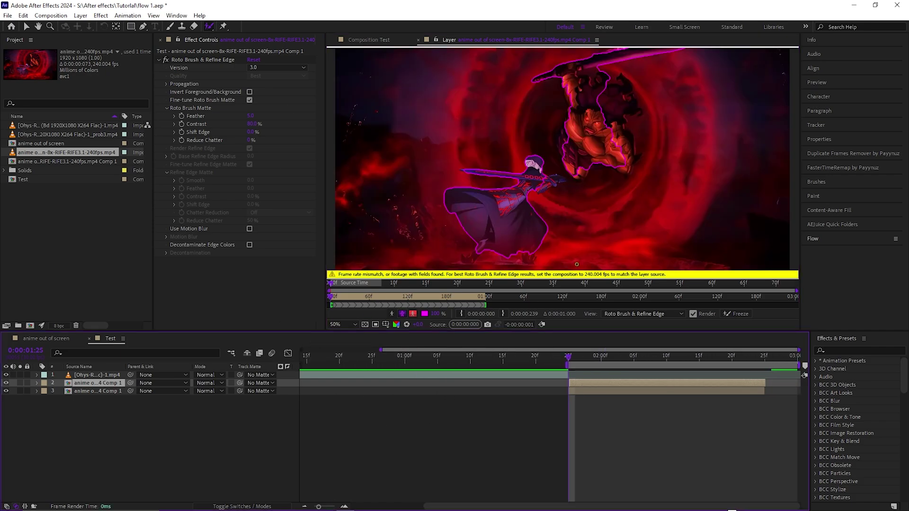
pyautogui.moveTo(563, 138); pyautogui.dragTo(577, 166)
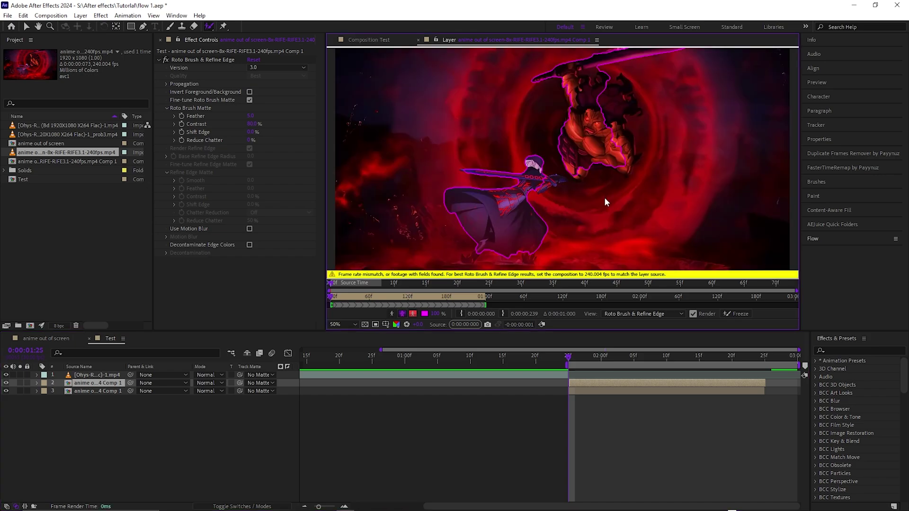
# Step: Review how the characters overlap the black bars in the finished "anime out of screen" composition
pyautogui.click(48, 339)
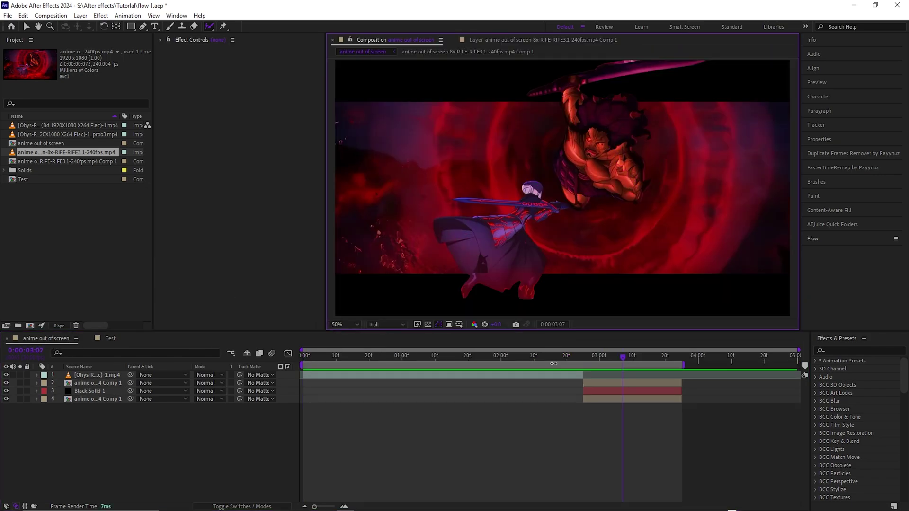
pyautogui.moveTo(625, 358); pyautogui.dragTo(646, 359)
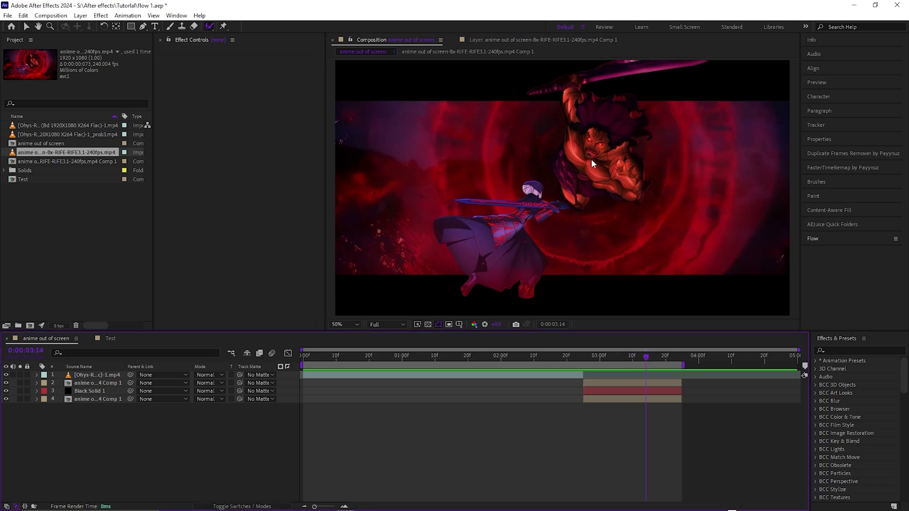
pyautogui.moveTo(637, 358); pyautogui.dragTo(609, 365)
# Step: Back in the Test composition, extend the upper copy's roto selection over the giant's hair, shoulder and lower arm
pyautogui.click(109, 339)
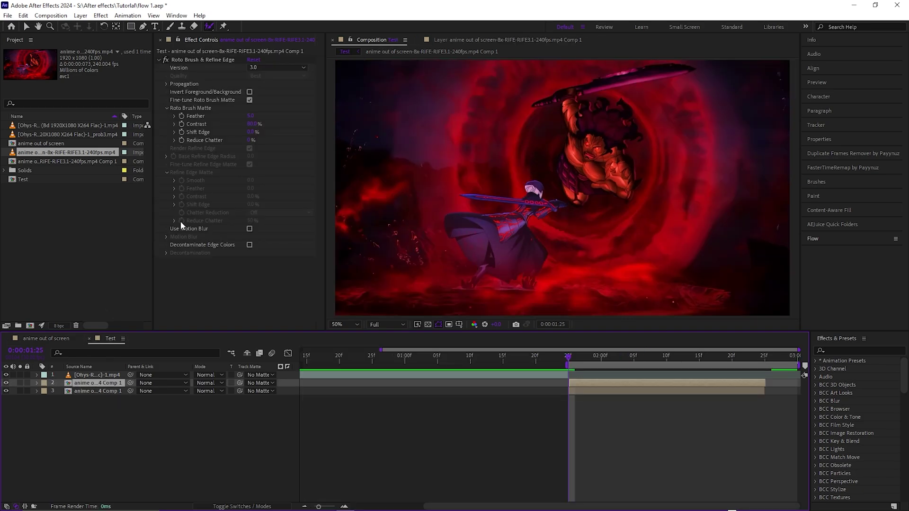
pyautogui.click(345, 506)
pyautogui.moveTo(547, 506); pyautogui.dragTo(610, 506)
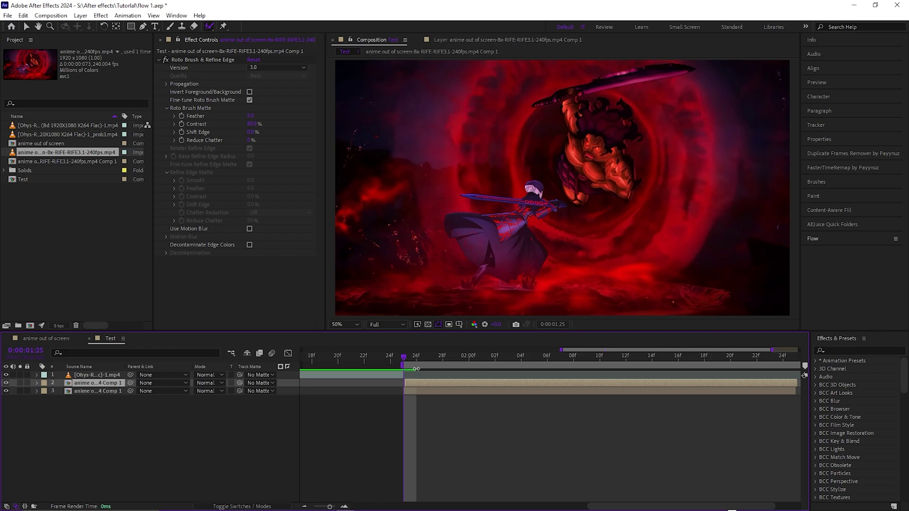
pyautogui.doubleClick(416, 382)
pyautogui.moveTo(600, 92); pyautogui.dragTo(622, 163)
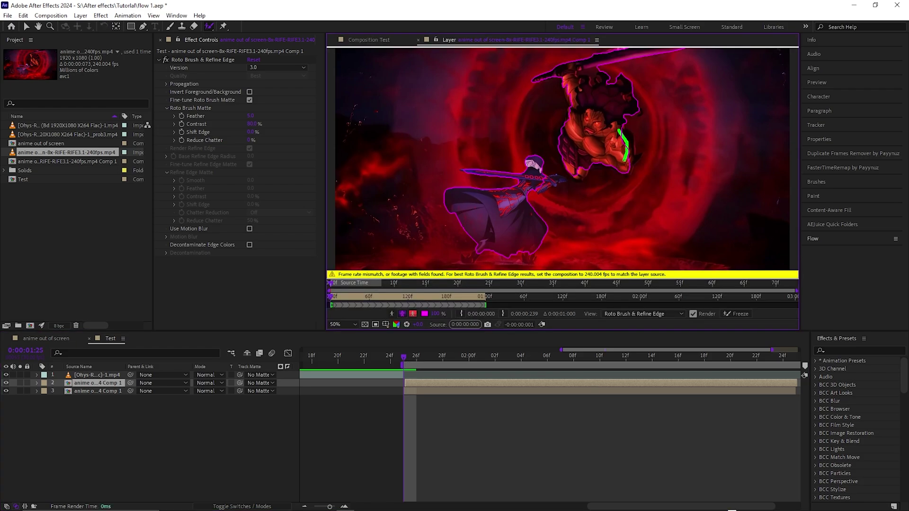
pyautogui.moveTo(627, 165); pyautogui.dragTo(583, 168)
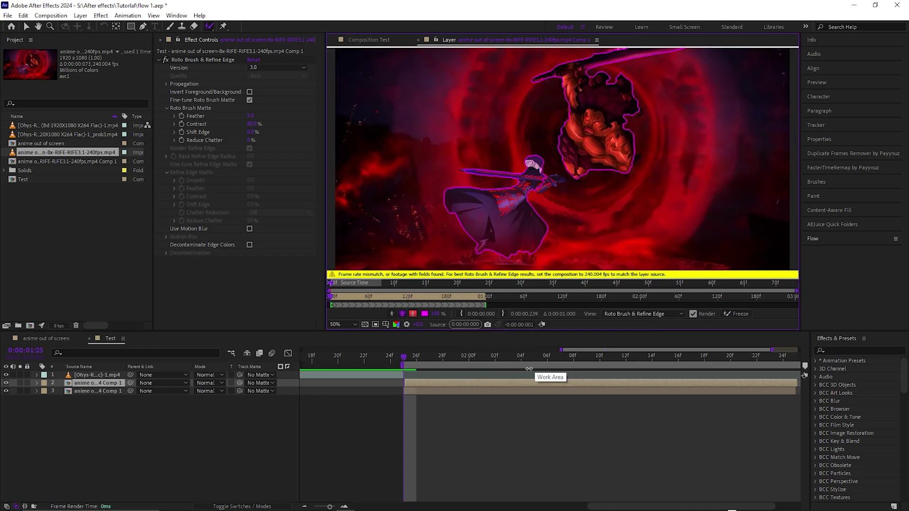
# Step: Check the propagated roto outline on the next frame, 0:00:01:26, and return to 0:00:01:25 with the layer deselected
pyautogui.press('pagedown')
pyautogui.moveTo(329, 506); pyautogui.dragTo(325, 507)
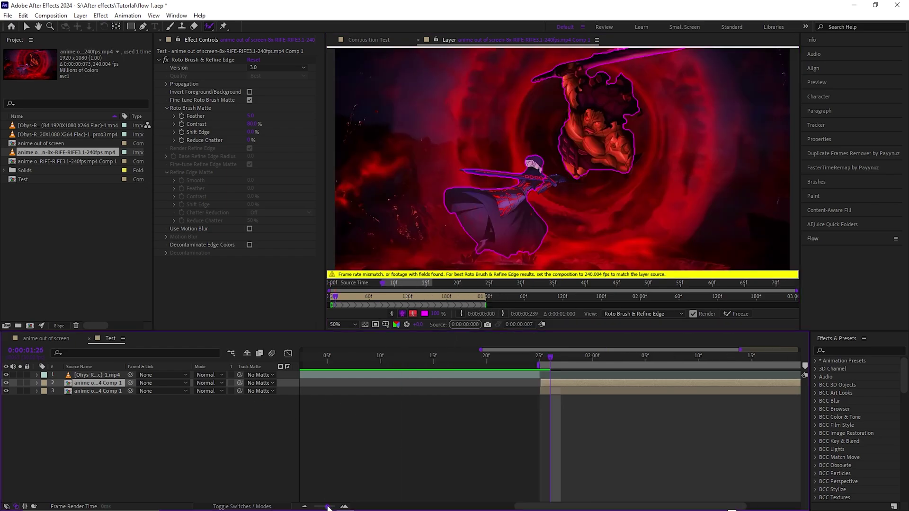
pyautogui.moveTo(532, 506); pyautogui.dragTo(638, 499)
pyautogui.click(344, 506)
pyautogui.press('-')
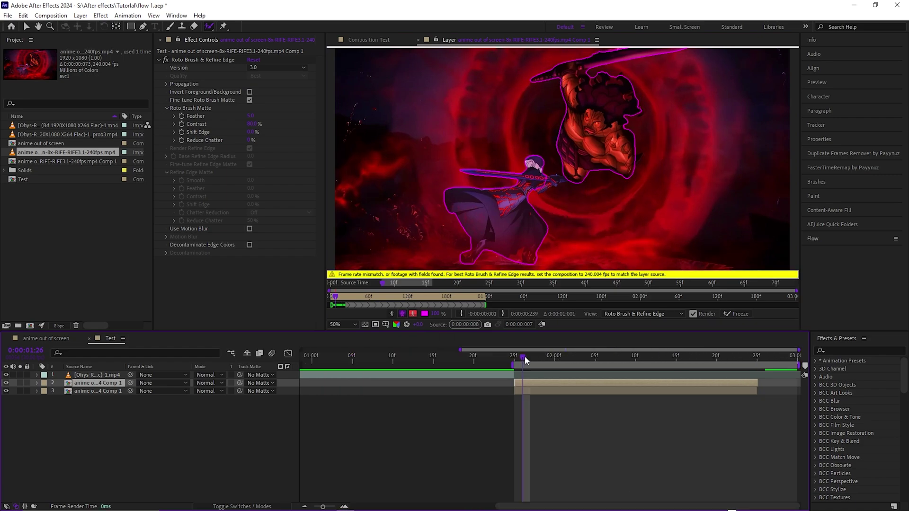
pyautogui.moveTo(525, 357); pyautogui.dragTo(513, 386)
pyautogui.press('F2')
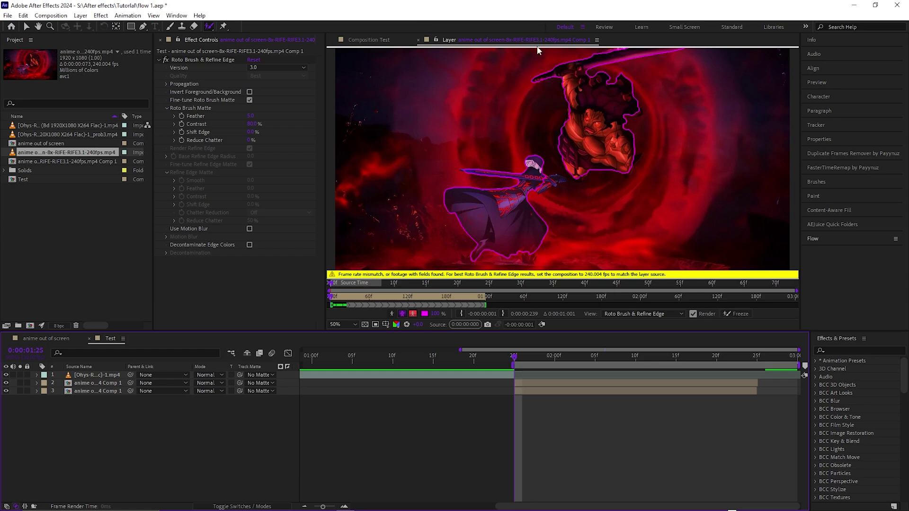
# Step: Close the roto layer view and switch to the "anime out of screen" composition
pyautogui.click(418, 43)
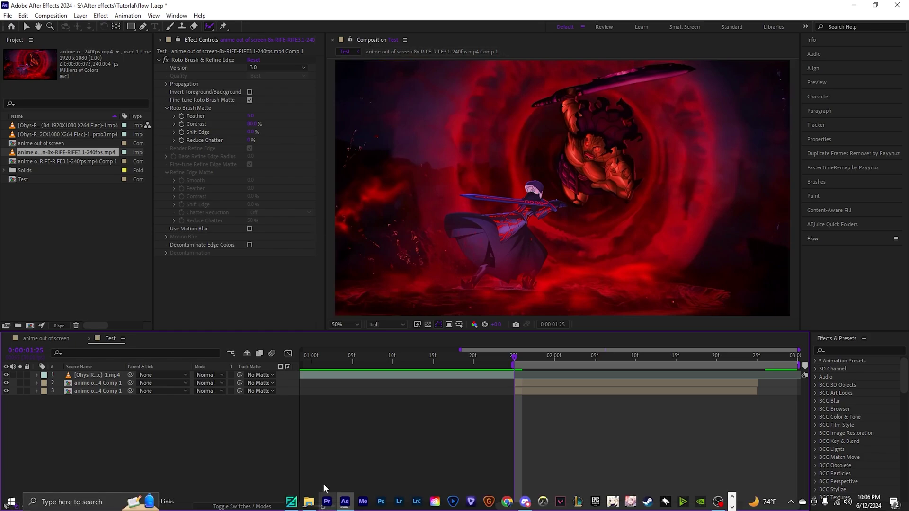
pyautogui.moveTo(318, 508); pyautogui.dragTo(310, 508)
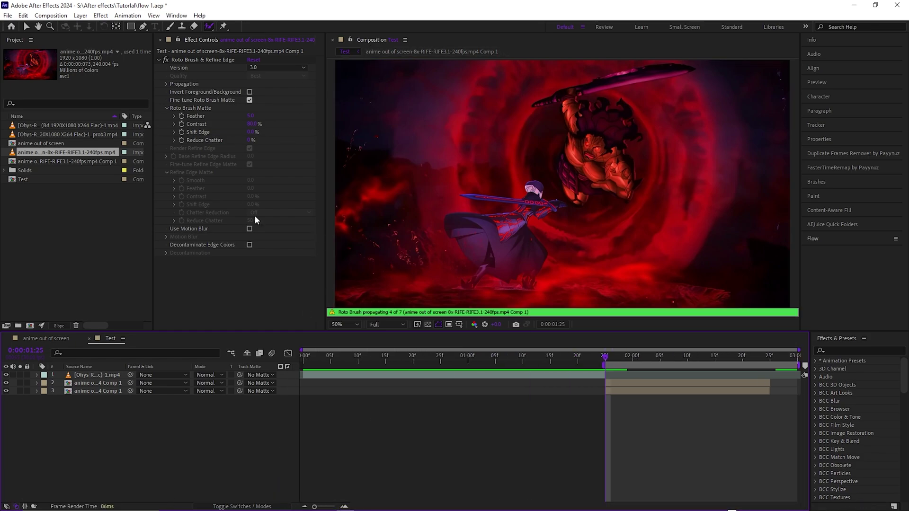
pyautogui.click(42, 340)
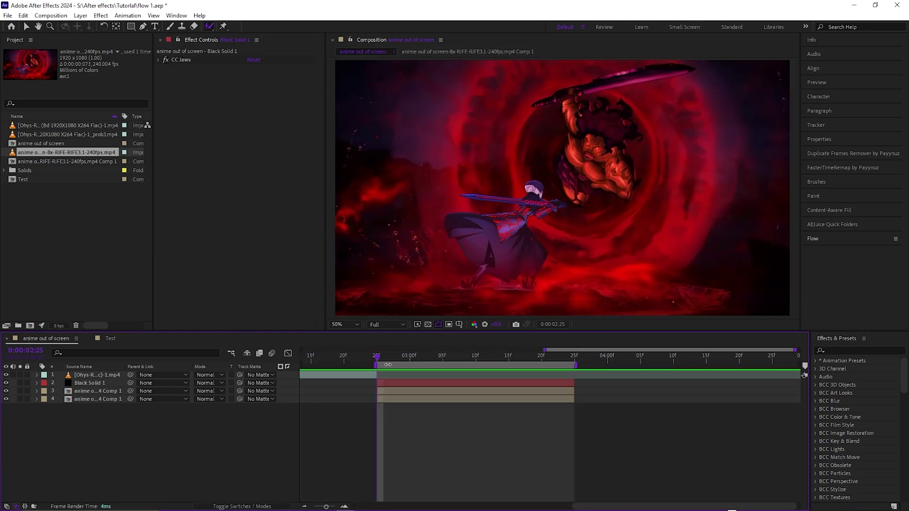
# Step: Delete the existing Black Solid 1 layer from the "anime out of screen" composition at 0:00:02:25
pyautogui.moveTo(410, 360)
pyautogui.mouseDown()
pyautogui.moveTo(393, 354)
pyautogui.moveTo(516, 365)
pyautogui.moveTo(377, 361)
pyautogui.mouseUp()
pyautogui.press('Delete')
pyautogui.click(7, 391)
pyautogui.hotkey('ctrl', 'z')
# Step: Create a black 1920 x 1080 px solid named Black Solid 2 above the roto layer
pyautogui.click(413, 385)
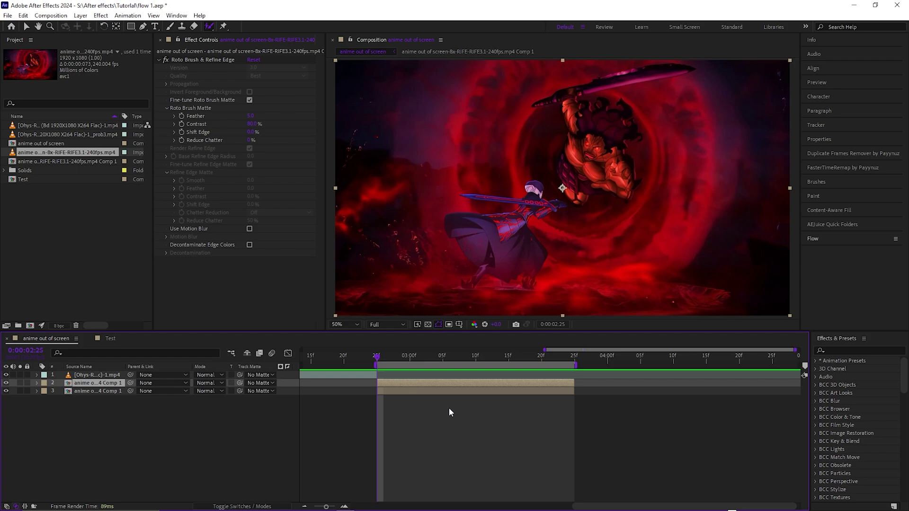
pyautogui.hotkey('ctrl', 'y')
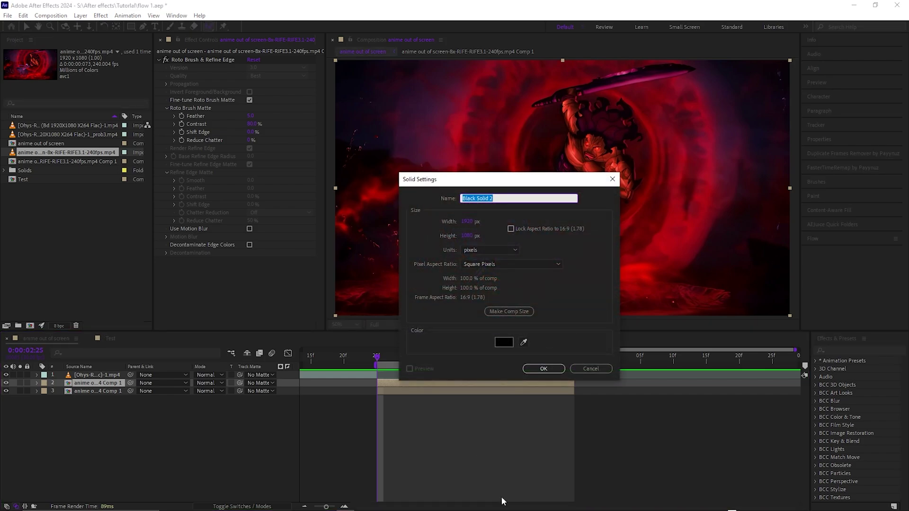
pyautogui.click(504, 342)
pyautogui.press('Return')
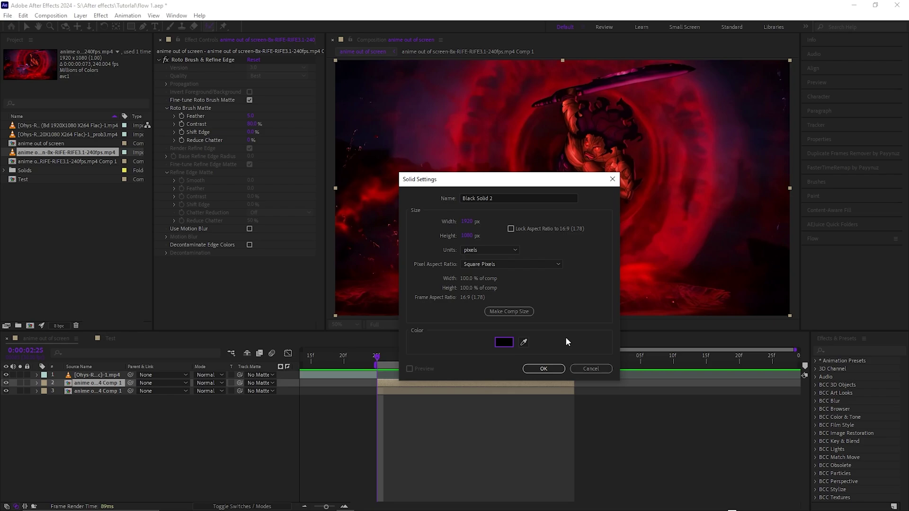
pyautogui.click(544, 368)
# Step: Split the black solid at 0:00:02:25 and 0:00:03:25 and delete the outer pieces to match the anime layers' duration
pyautogui.hotkey('ctrl', 'shift', 'd')
pyautogui.click(576, 361)
pyautogui.hotkey('ctrl', 'shift', 'd')
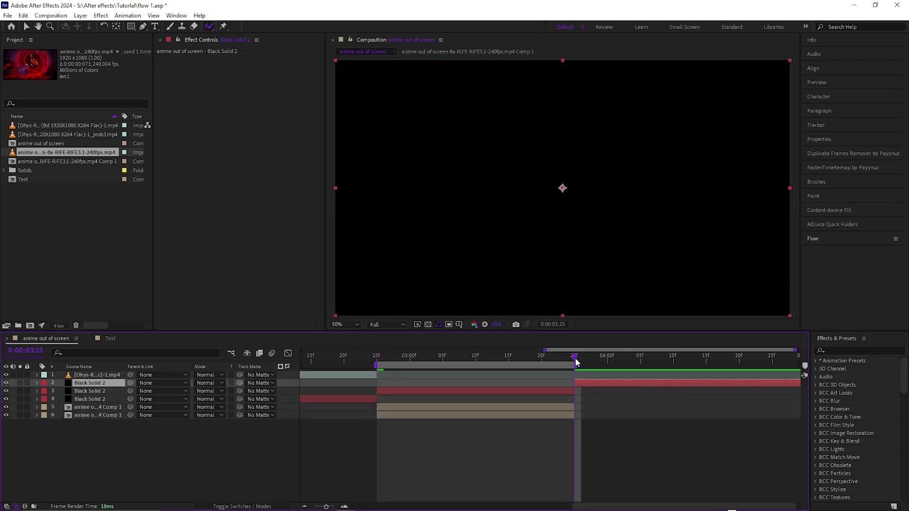
pyautogui.press('Delete')
pyautogui.click(376, 388)
pyautogui.press('Delete')
pyautogui.click(378, 361)
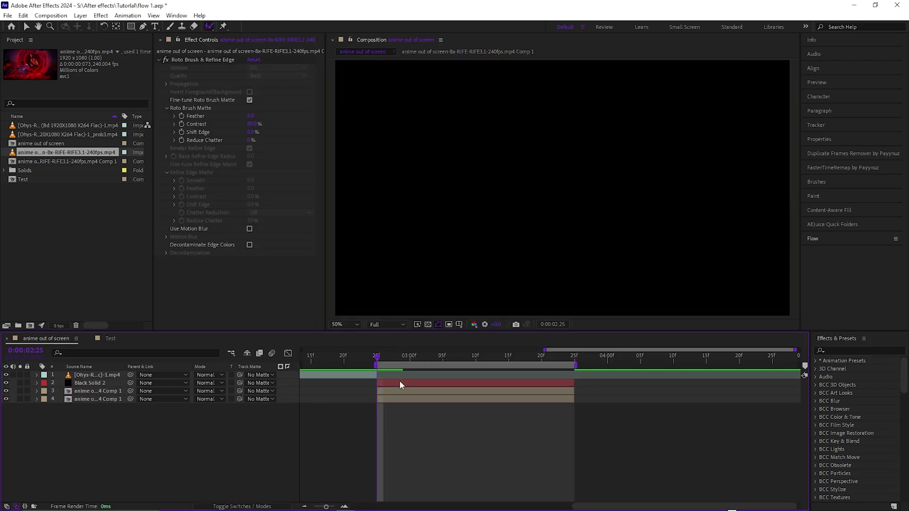
# Step: Find the CC Jaws effect by searching "jaws" and apply it to the Black Solid 2 layer
pyautogui.click(400, 383)
pyautogui.click(846, 351)
pyautogui.write('jaws')
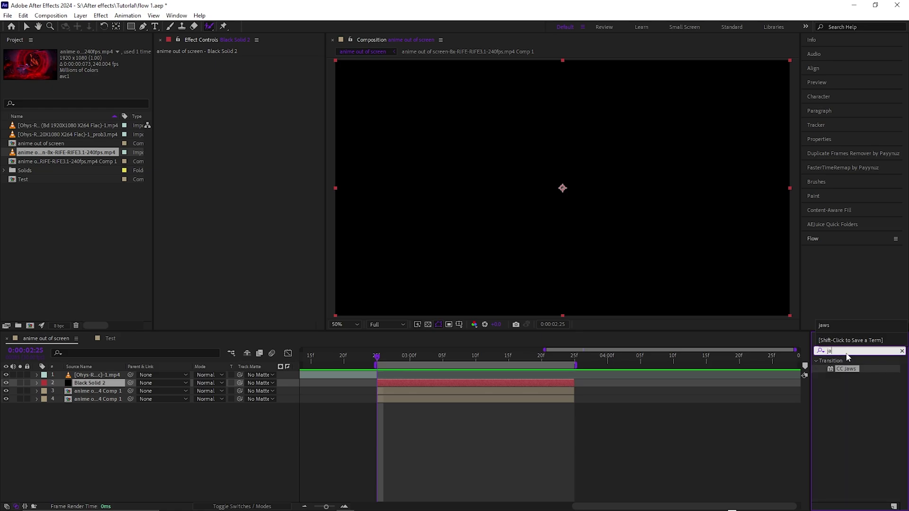
pyautogui.moveTo(852, 377); pyautogui.dragTo(459, 383)
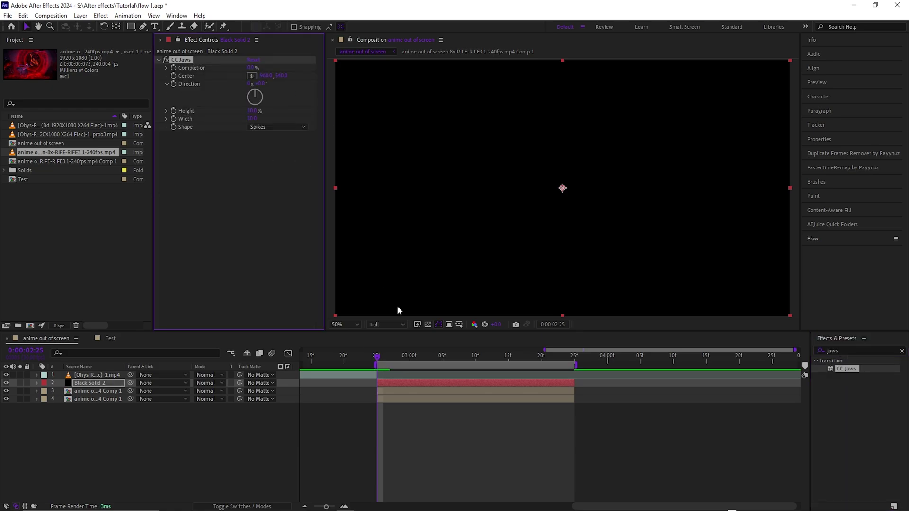
# Step: Adjust the CC Jaws Completion until toothed black bands remain only along the upper and lower edges of the frame
pyautogui.click(397, 356)
pyautogui.moveTo(251, 67); pyautogui.dragTo(332, 77)
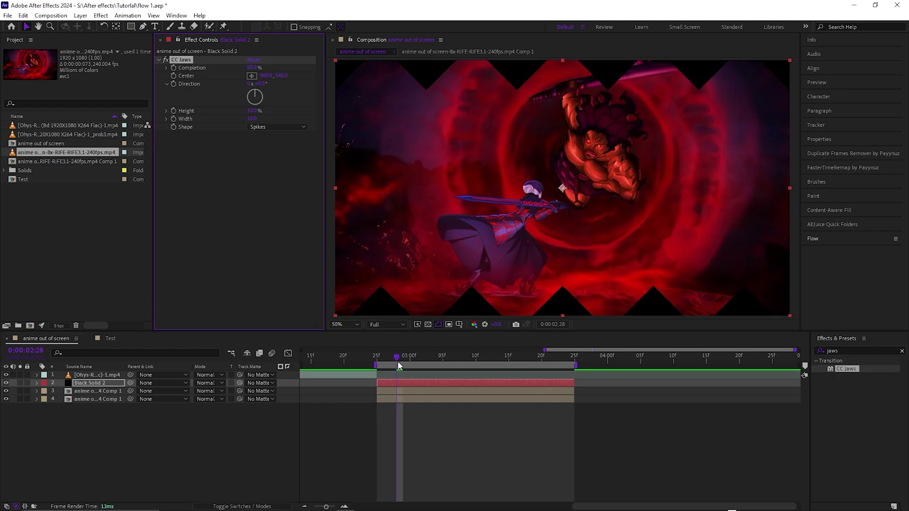
pyautogui.moveTo(397, 362); pyautogui.dragTo(382, 364)
pyautogui.moveTo(252, 68); pyautogui.dragTo(246, 68)
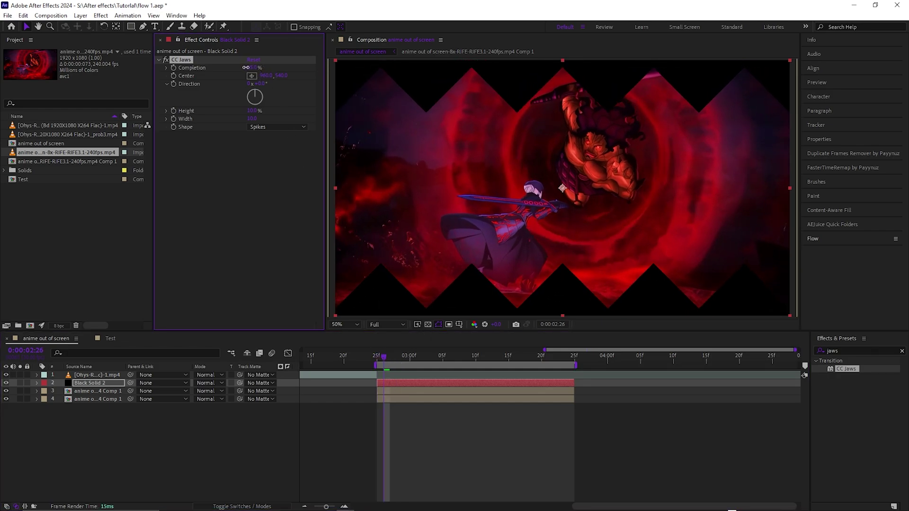
# Step: Set the CC Jaws Height to 0% to turn the spikes into straight letterbox bars
pyautogui.click(248, 109)
pyautogui.click(256, 110)
pyautogui.write('0')
pyautogui.click(250, 239)
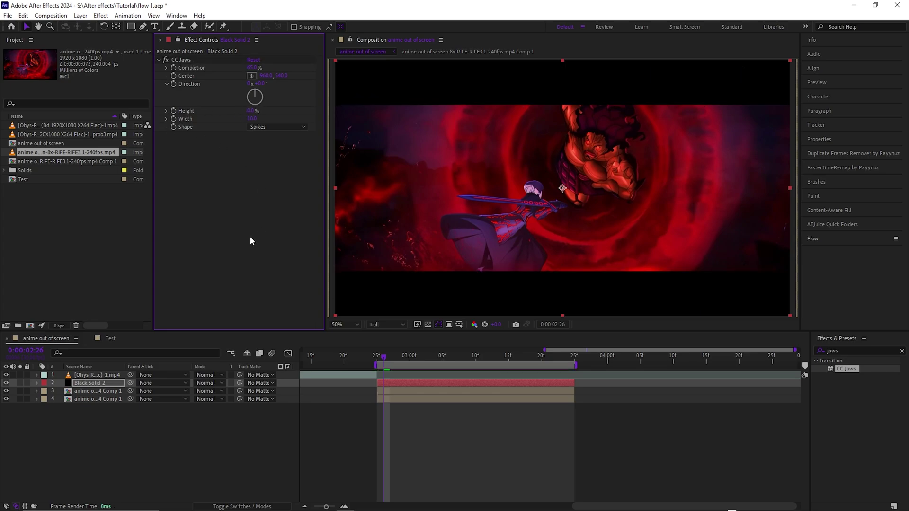
# Step: Keyframe the CC Jaws Completion at 100% at 0:00:02:25 and about 66% at 0:00:03:10
pyautogui.moveTo(383, 359); pyautogui.dragTo(365, 344)
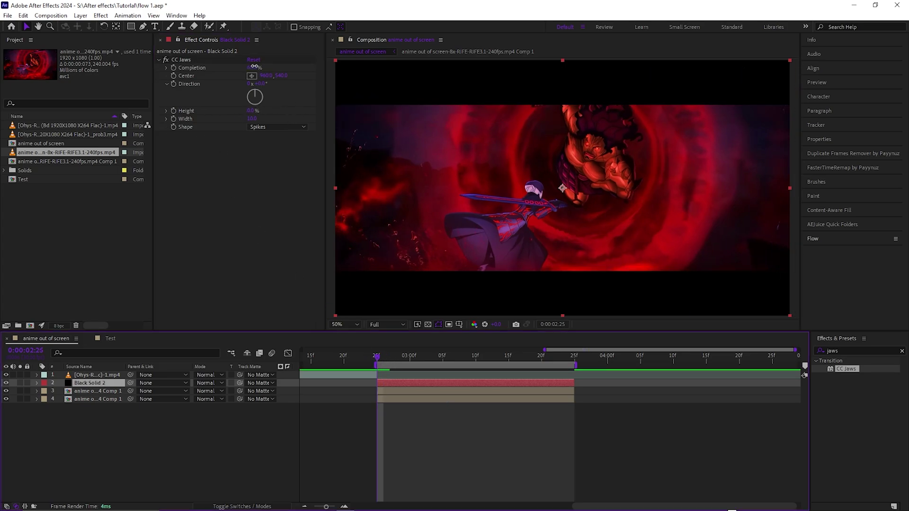
pyautogui.moveTo(252, 68); pyautogui.dragTo(272, 67)
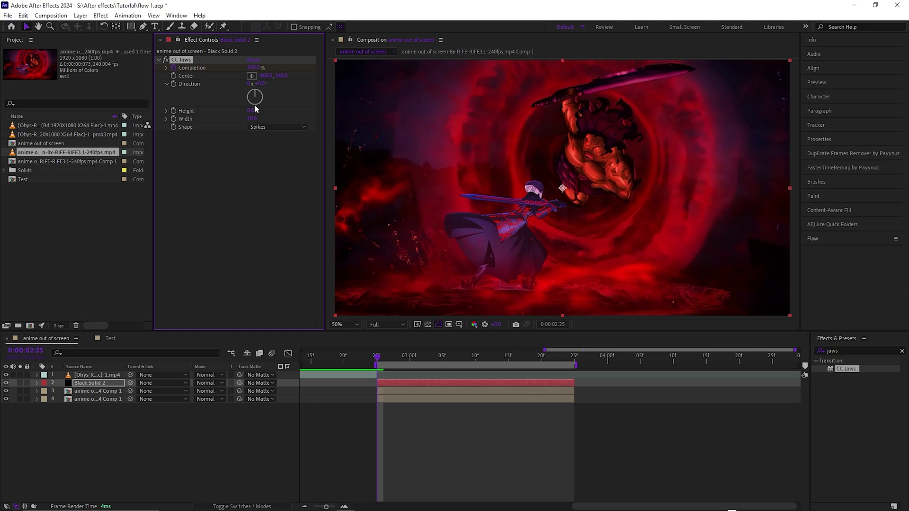
pyautogui.click(459, 363)
pyautogui.moveTo(462, 364); pyautogui.dragTo(477, 365)
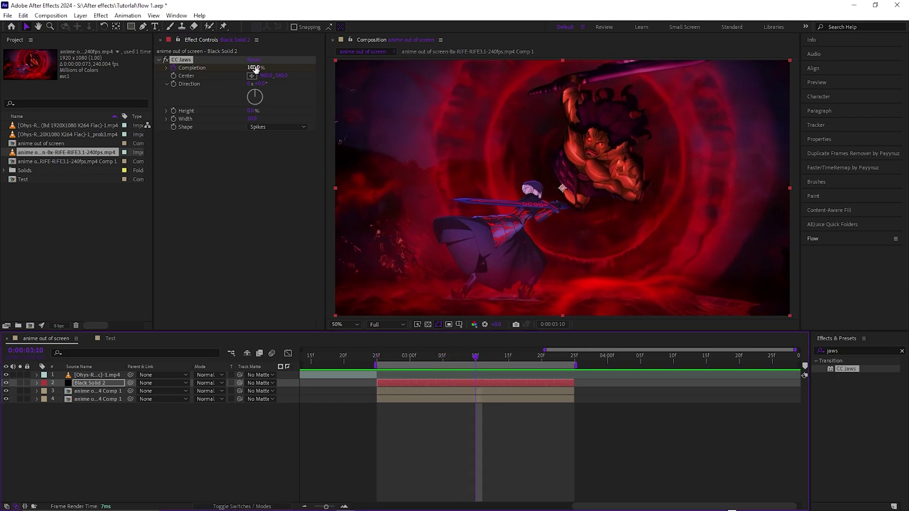
pyautogui.moveTo(256, 69)
pyautogui.mouseDown()
pyautogui.moveTo(237, 68)
pyautogui.moveTo(246, 73)
pyautogui.mouseUp()
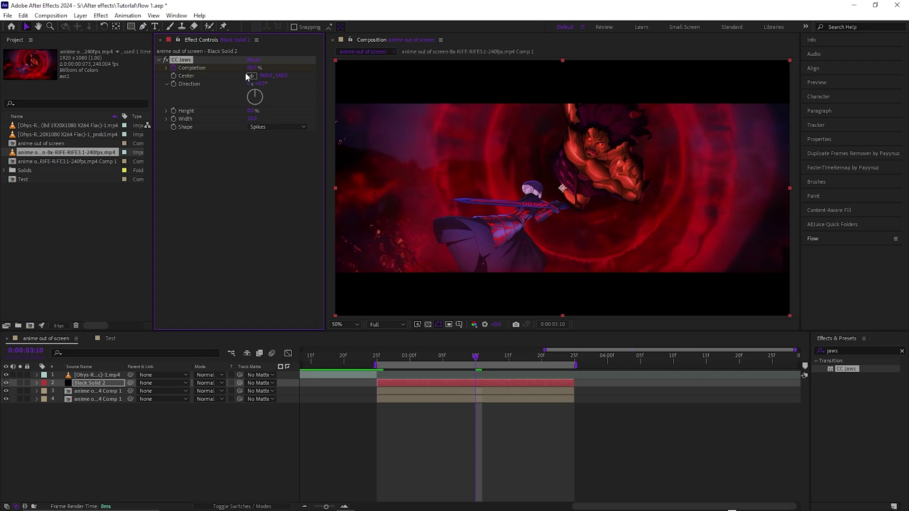
pyautogui.click(264, 215)
# Step: Add a third CC Jaws Completion keyframe of 100% at 0:00:03:25 to open the bars again
pyautogui.click(506, 359)
pyautogui.moveTo(506, 359); pyautogui.dragTo(571, 363)
pyautogui.moveTo(253, 67); pyautogui.dragTo(281, 70)
# Step: Apply Easy Ease to all three Completion keyframes of Black Solid 2 and preview the motion from 0:00:02:25
pyautogui.click(482, 364)
pyautogui.moveTo(482, 363); pyautogui.dragTo(375, 410)
pyautogui.press('u')
pyautogui.press('F9')
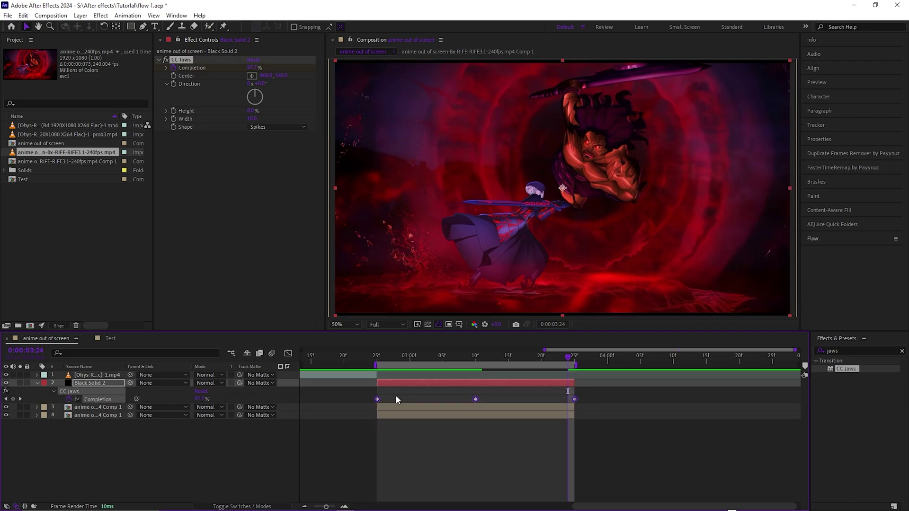
pyautogui.moveTo(397, 359); pyautogui.dragTo(377, 358)
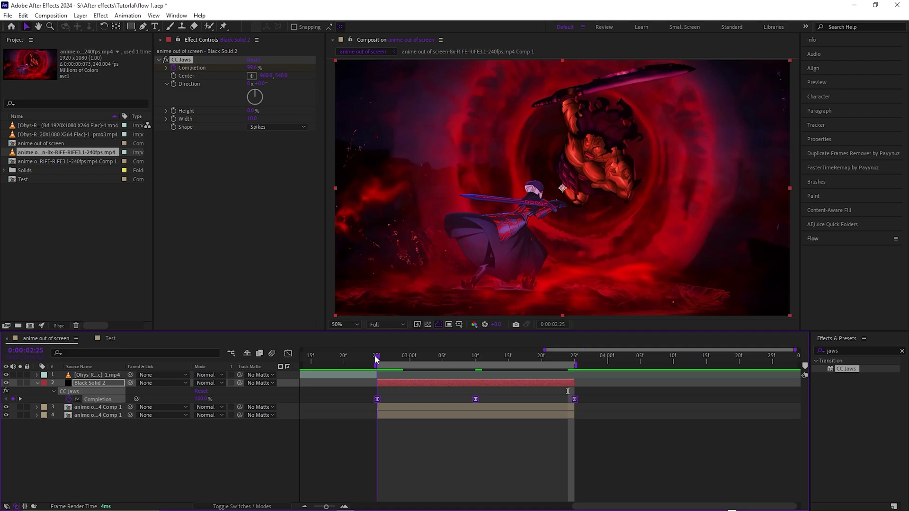
pyautogui.press('space')
pyautogui.press('space')
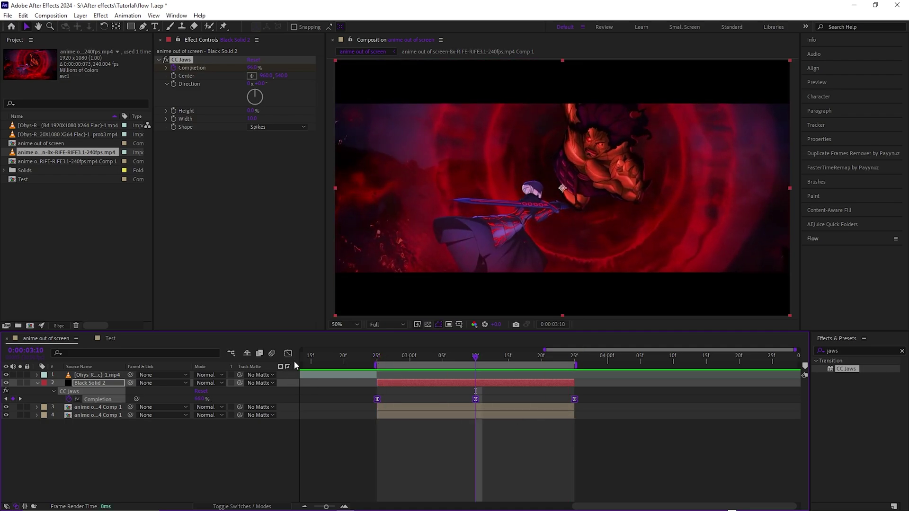
# Step: Reshape the Completion value graph by lengthening the 0:00:03:10 keyframe's handles outward and shortening the handles of the first and last keyframes
pyautogui.click(288, 353)
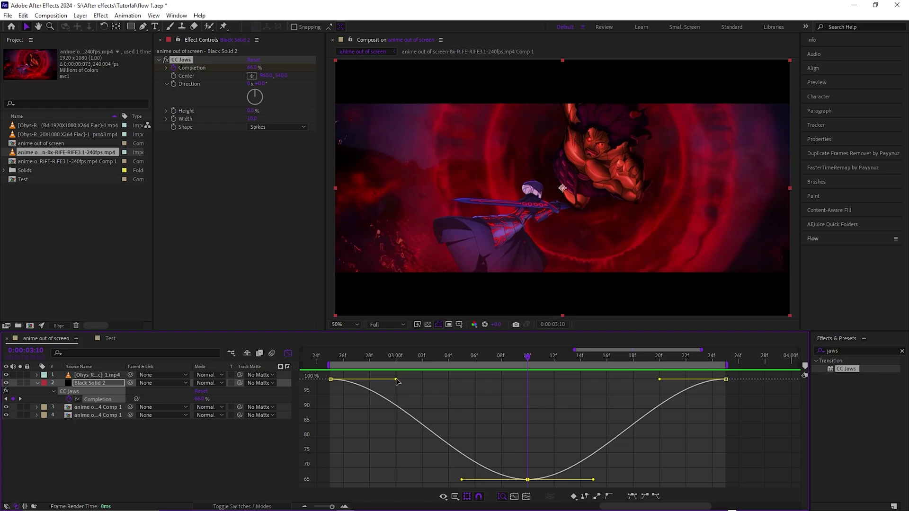
pyautogui.moveTo(395, 379); pyautogui.dragTo(336, 380)
pyautogui.moveTo(461, 480); pyautogui.dragTo(332, 477)
pyautogui.moveTo(594, 479); pyautogui.dragTo(718, 479)
pyautogui.moveTo(661, 379); pyautogui.dragTo(720, 380)
pyautogui.click(287, 352)
# Step: Preview the eased letterbox bar animation from 0:00:02:25 and collapse the solid's keyframed properties
pyautogui.press('F2')
pyautogui.moveTo(548, 358); pyautogui.dragTo(495, 360)
pyautogui.press('space')
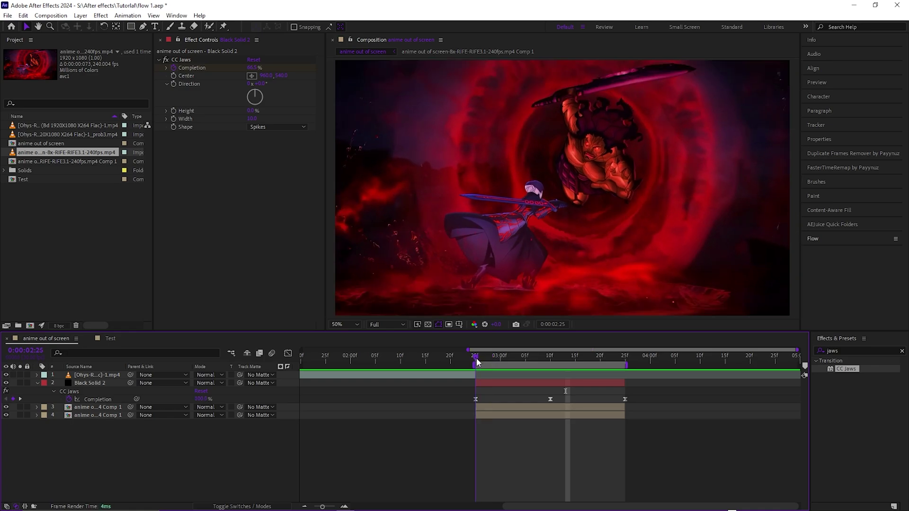
pyautogui.press('space')
pyautogui.click(37, 383)
pyautogui.moveTo(497, 361); pyautogui.dragTo(556, 363)
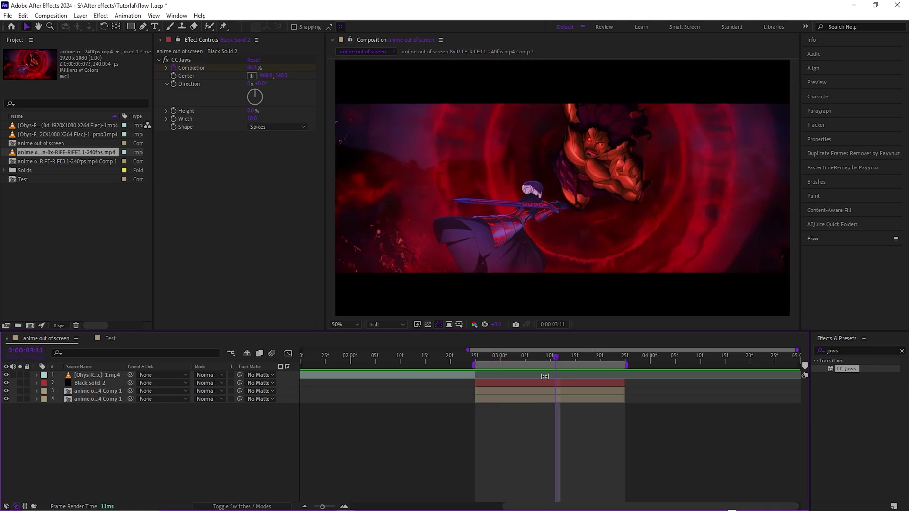
# Step: Move Black Solid 2 between the two anime comp layers and preview the characters overlapping the bars
pyautogui.click(538, 382)
pyautogui.moveTo(89, 384); pyautogui.dragTo(91, 395)
pyautogui.click(609, 451)
pyautogui.moveTo(557, 362); pyautogui.dragTo(475, 362)
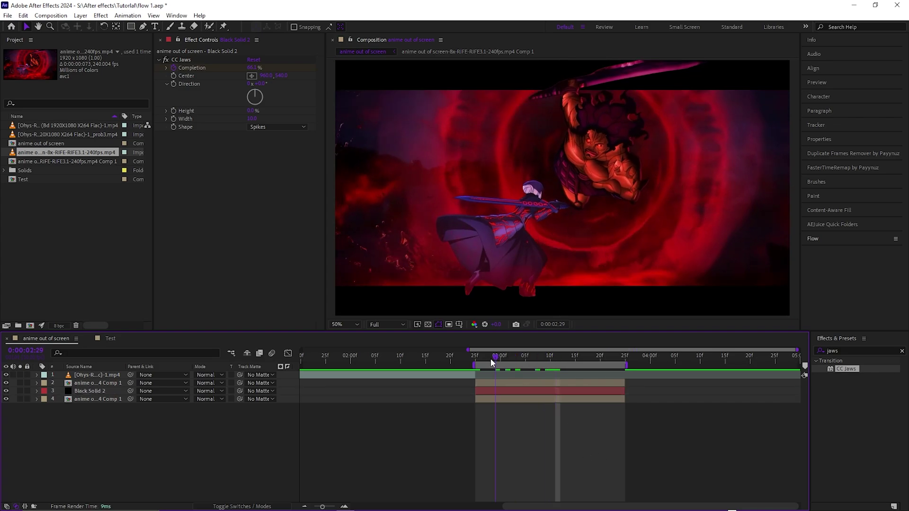
pyautogui.press('space')
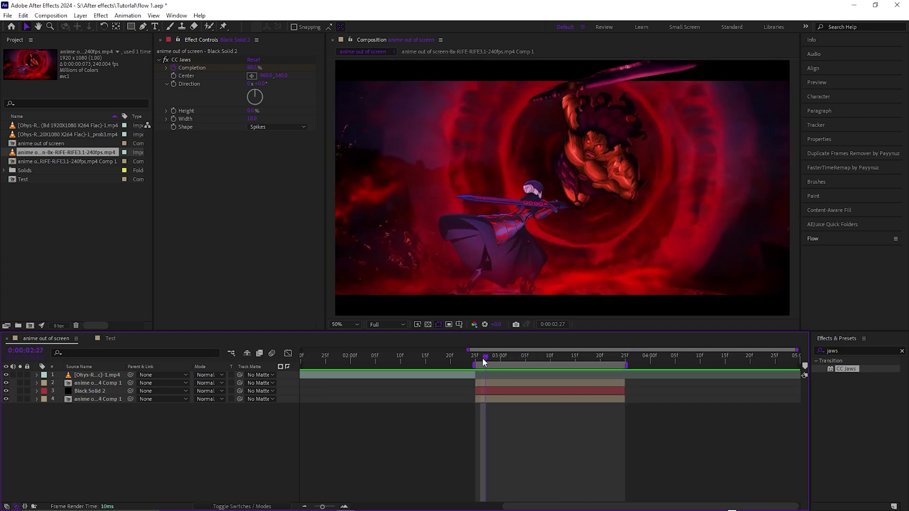
# Step: Place Black Solid 2 back above both anime comp layers and reveal the Scale keyframes of the two comps
pyautogui.moveTo(88, 391); pyautogui.dragTo(86, 385)
pyautogui.click(345, 505)
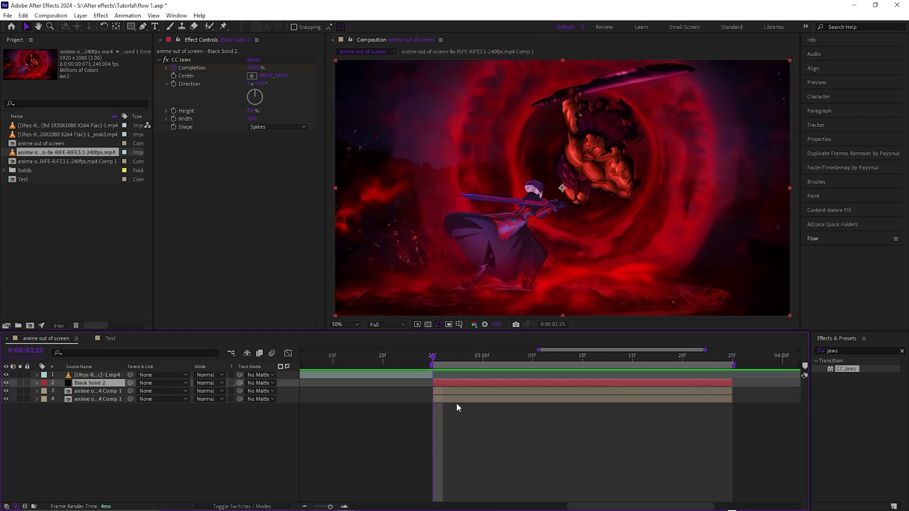
pyautogui.click(441, 390)
pyautogui.keyDown('shift'); pyautogui.click(452, 398); pyautogui.keyUp('shift')
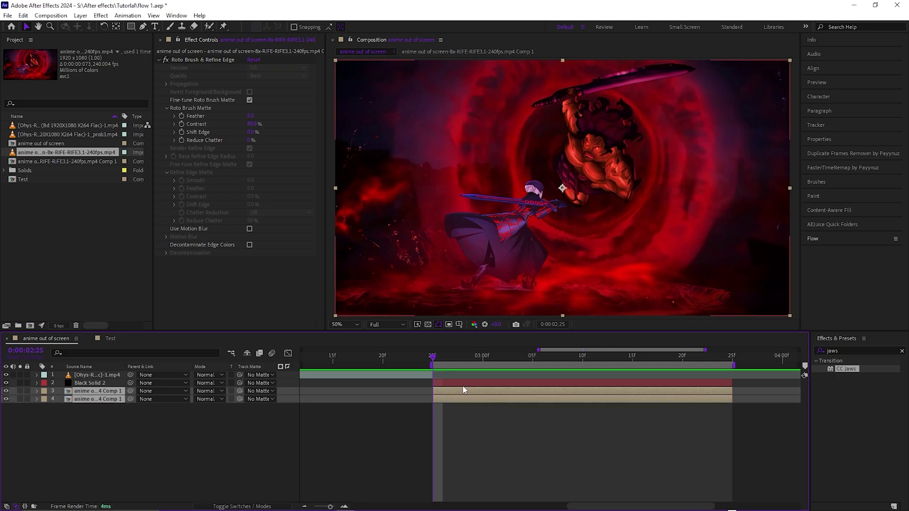
pyautogui.press('u')
pyautogui.click(496, 448)
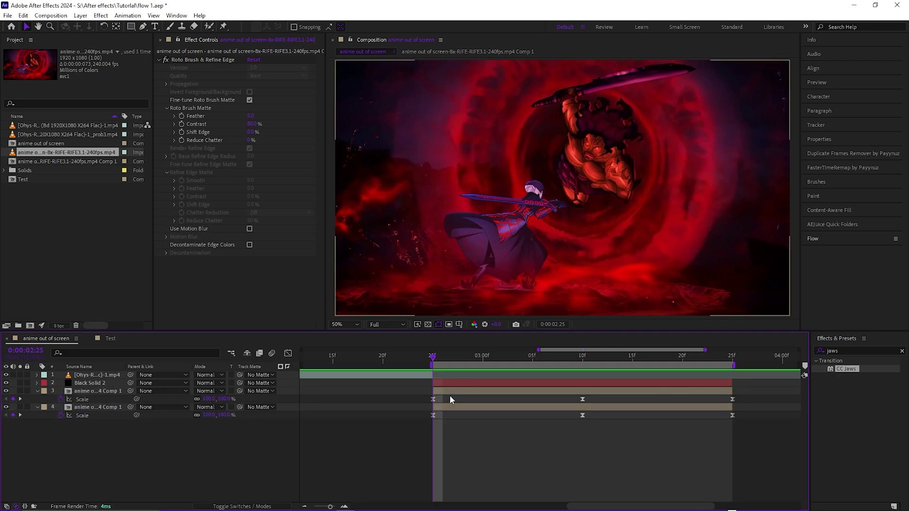
# Step: Compare the Scale keyframes of both anime comps with the solid's Completion keyframes at 0:00:02:25, 0:00:03:10 and 0:00:03:25
pyautogui.click(450, 393)
pyautogui.click(447, 408)
pyautogui.click(82, 400)
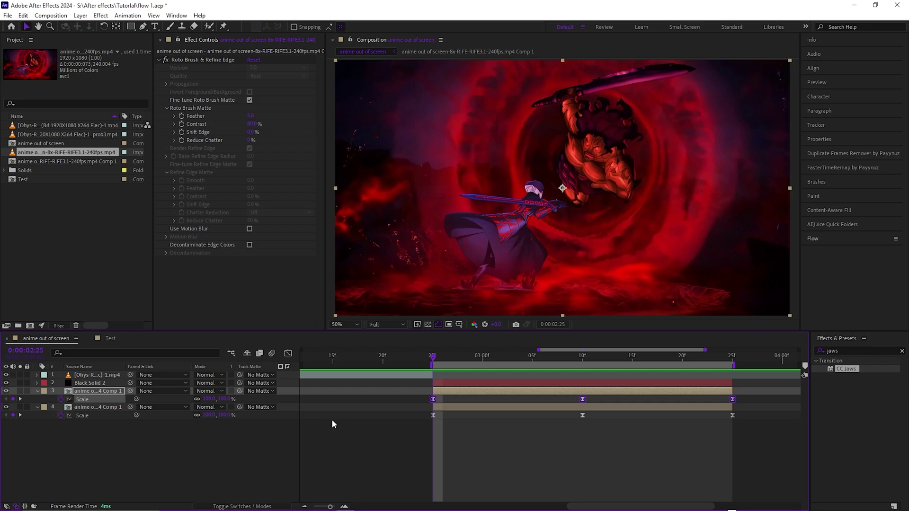
pyautogui.click(167, 438)
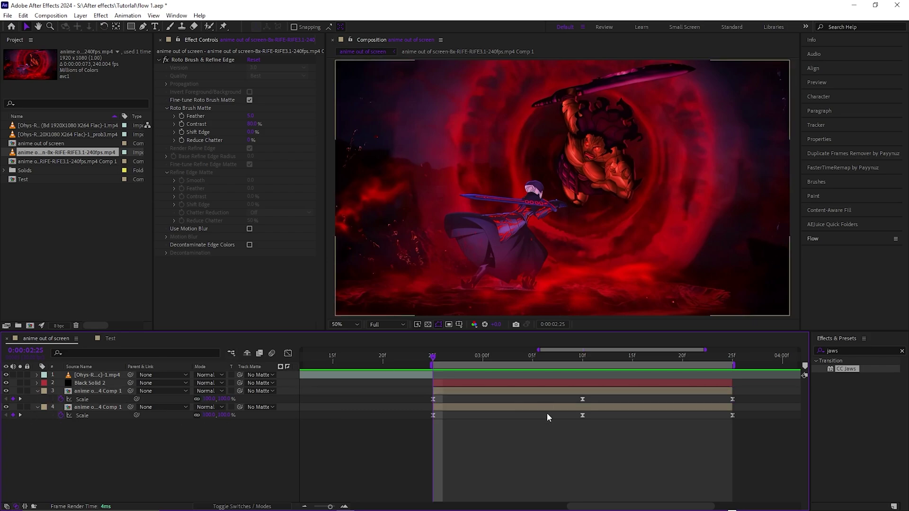
pyautogui.moveTo(544, 357); pyautogui.dragTo(585, 372)
pyautogui.click(575, 381)
pyautogui.press('u')
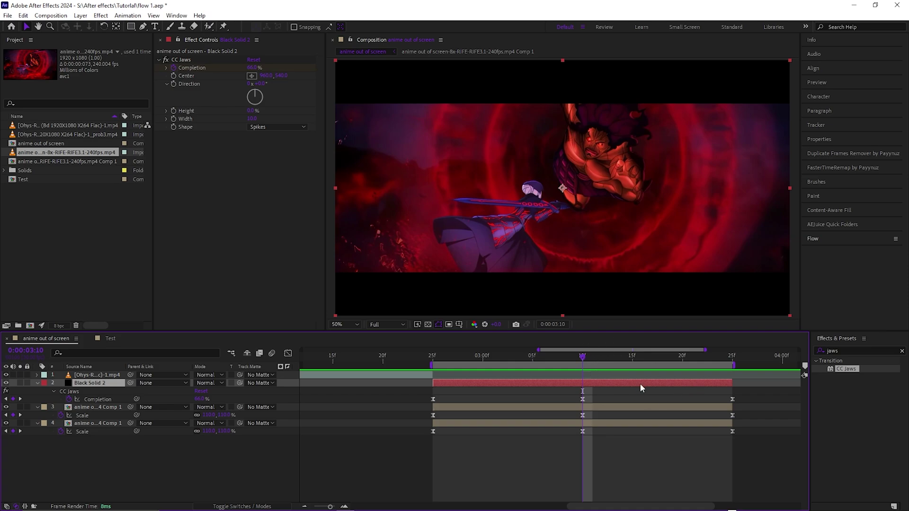
pyautogui.click(679, 363)
pyautogui.moveTo(722, 367); pyautogui.dragTo(730, 367)
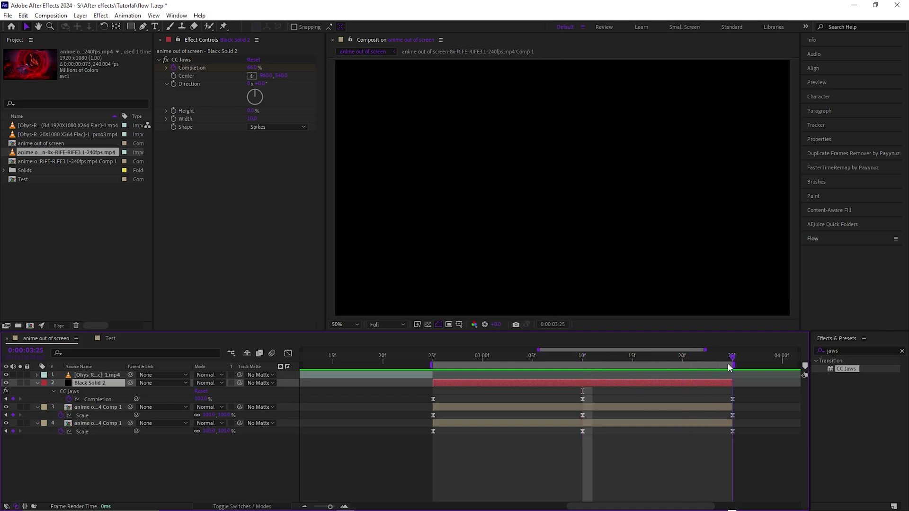
pyautogui.press('u')
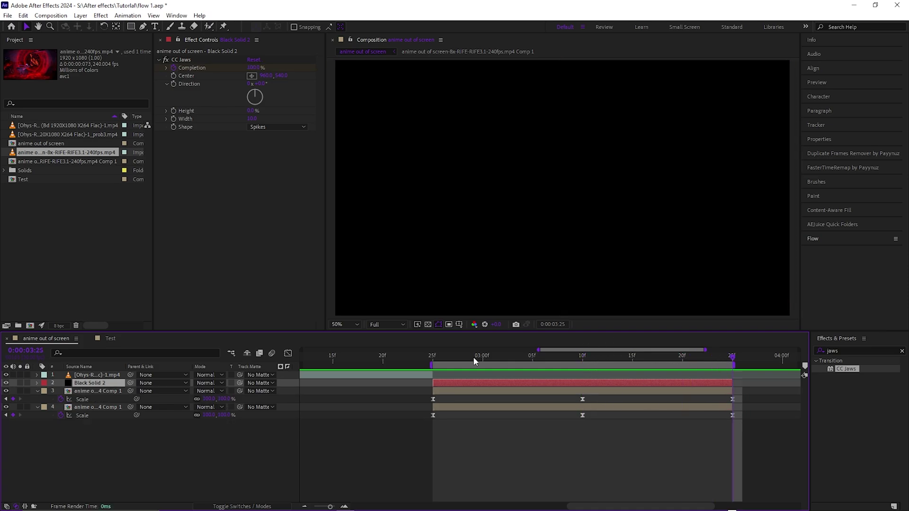
# Step: Apply Easy Ease to all Scale keyframes on both anime comp layers
pyautogui.moveTo(475, 361); pyautogui.dragTo(581, 366)
pyautogui.press('pageup')
pyautogui.moveTo(749, 393); pyautogui.dragTo(414, 420)
pyautogui.press('F9')
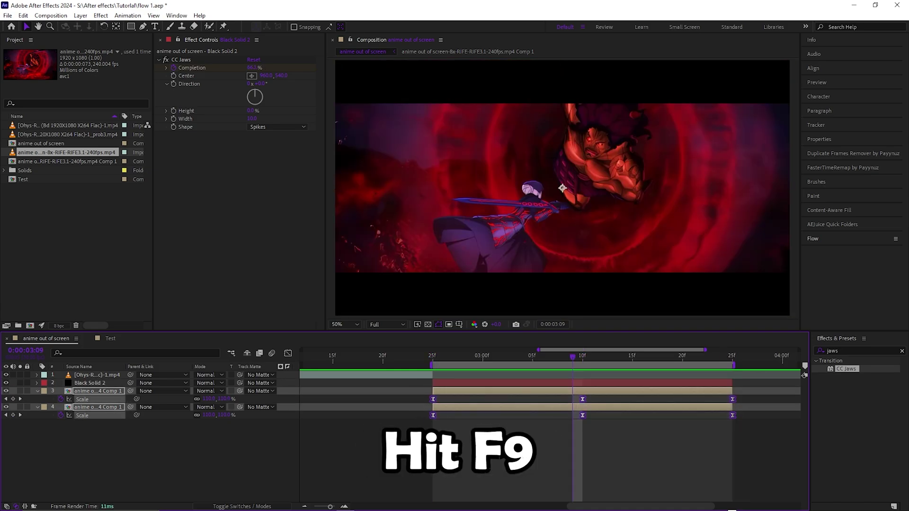
# Step: Shape the Scale value graph of both anime comps into a rainbow-like arc with long handles on the middle keyframe and short outer handles
pyautogui.click(289, 353)
pyautogui.moveTo(417, 462); pyautogui.dragTo(450, 487)
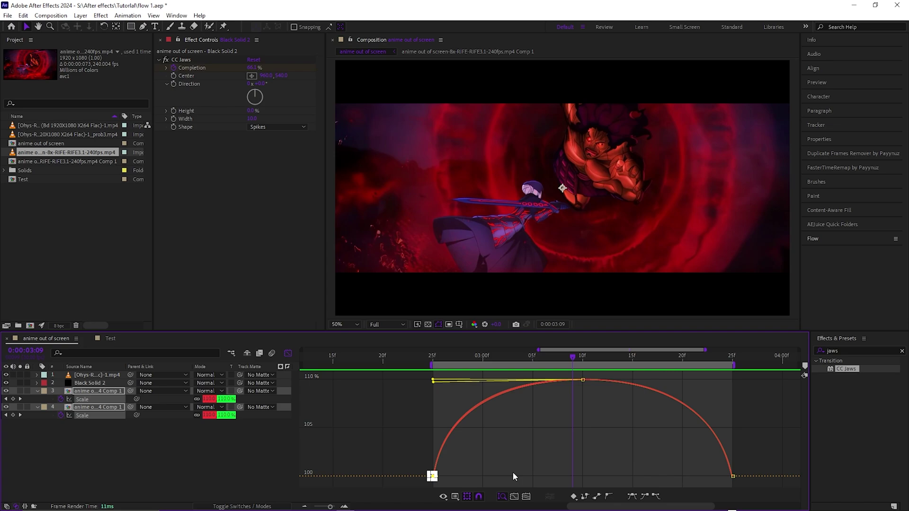
pyautogui.moveTo(434, 382); pyautogui.dragTo(434, 380)
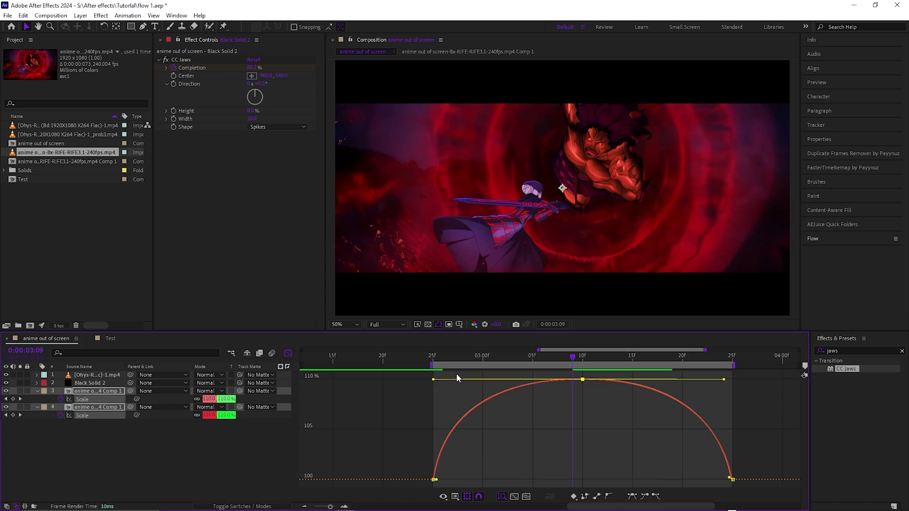
pyautogui.moveTo(581, 506); pyautogui.dragTo(577, 506)
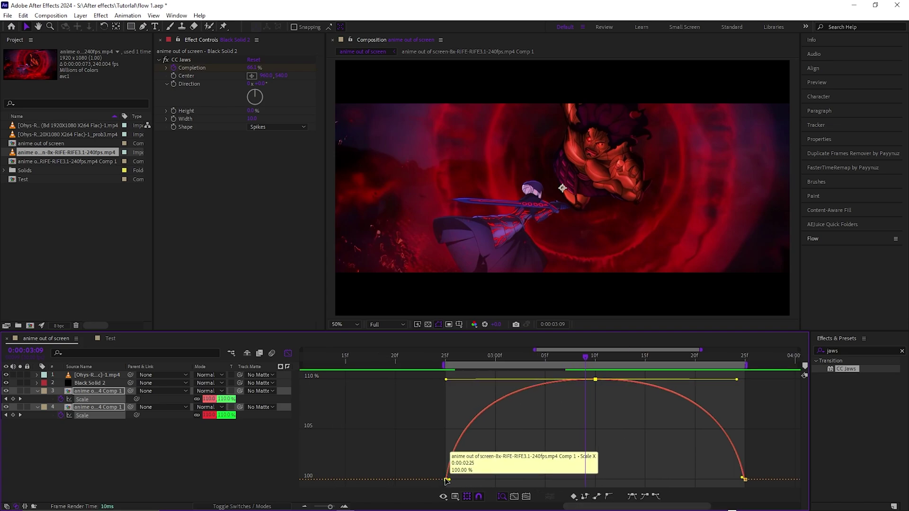
pyautogui.click(447, 479)
pyautogui.moveTo(449, 481); pyautogui.dragTo(513, 476)
pyautogui.click(465, 426)
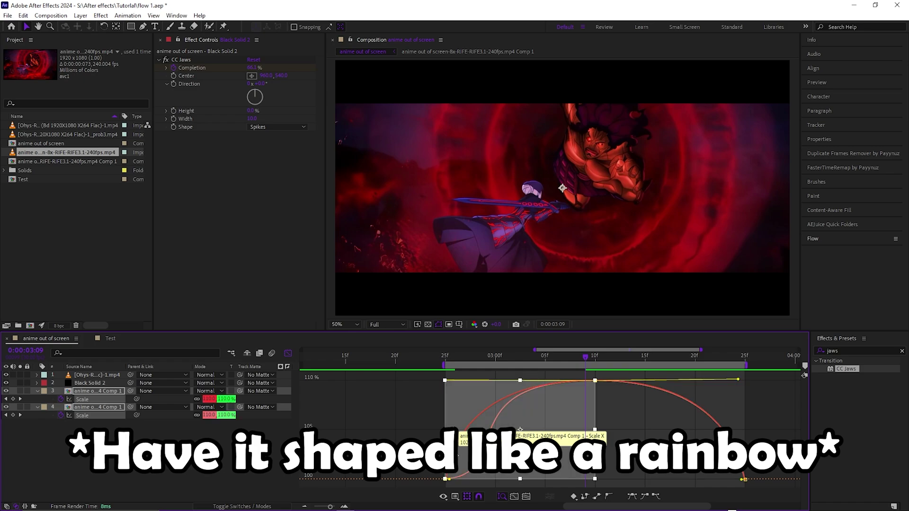
pyautogui.moveTo(451, 483); pyautogui.dragTo(515, 487)
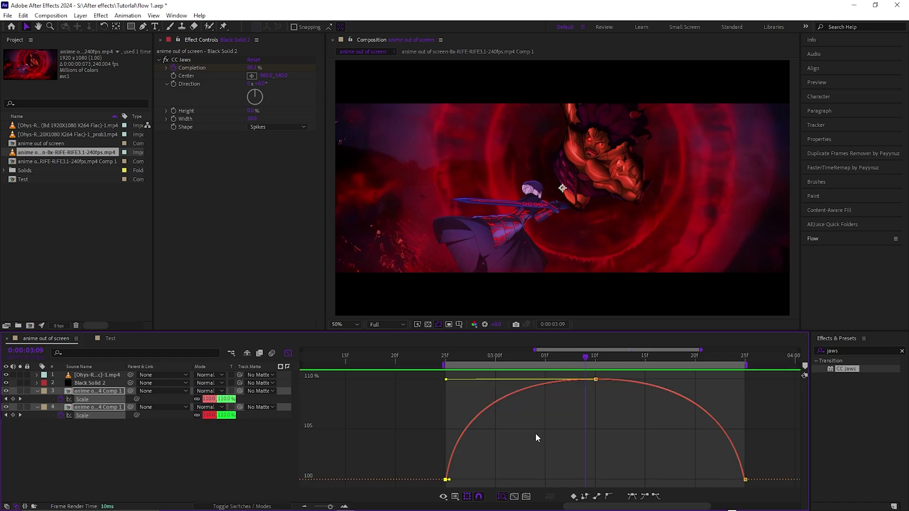
pyautogui.click(535, 434)
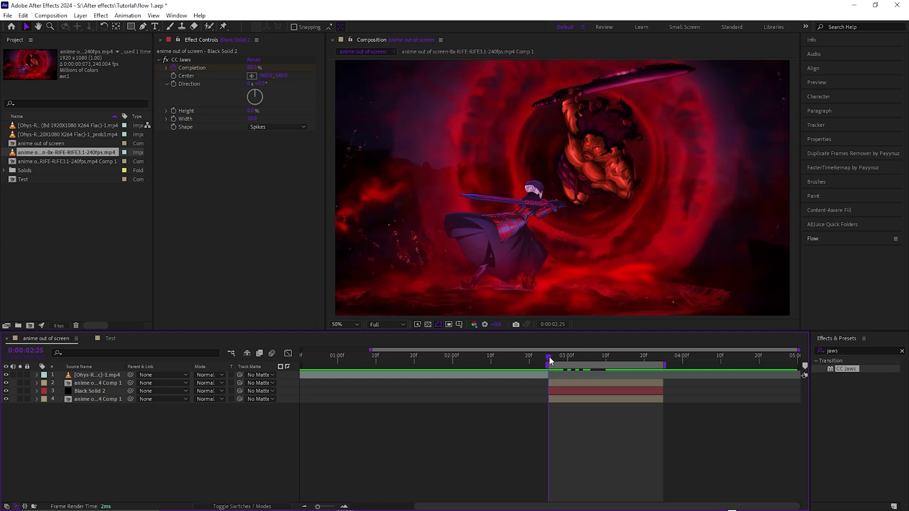
# Step: Extend the work area's start back to 0:00:02:00 and preview the out-of-screen effect
pyautogui.press('space')
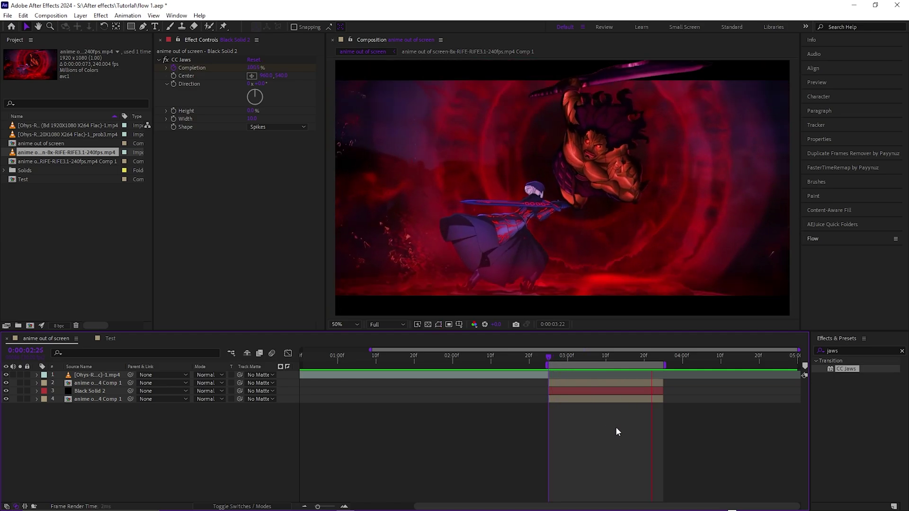
pyautogui.moveTo(548, 365); pyautogui.dragTo(537, 365)
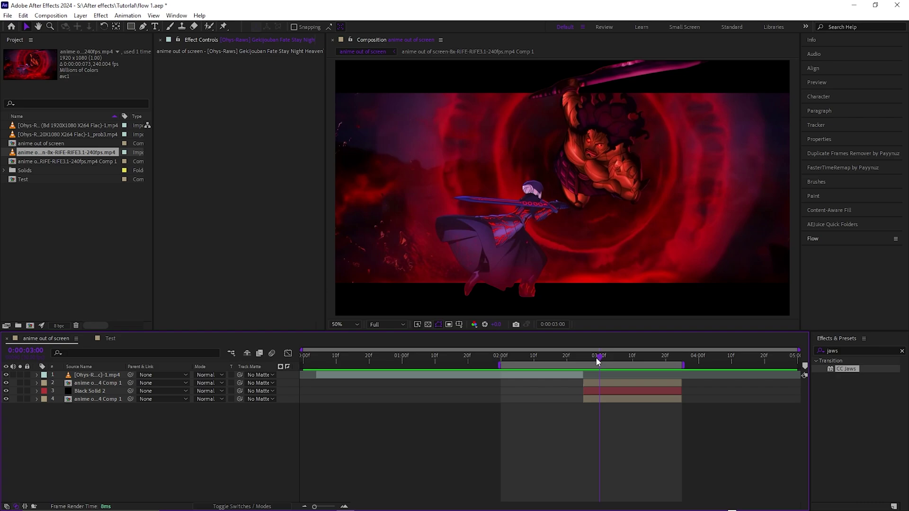
pyautogui.press('space')
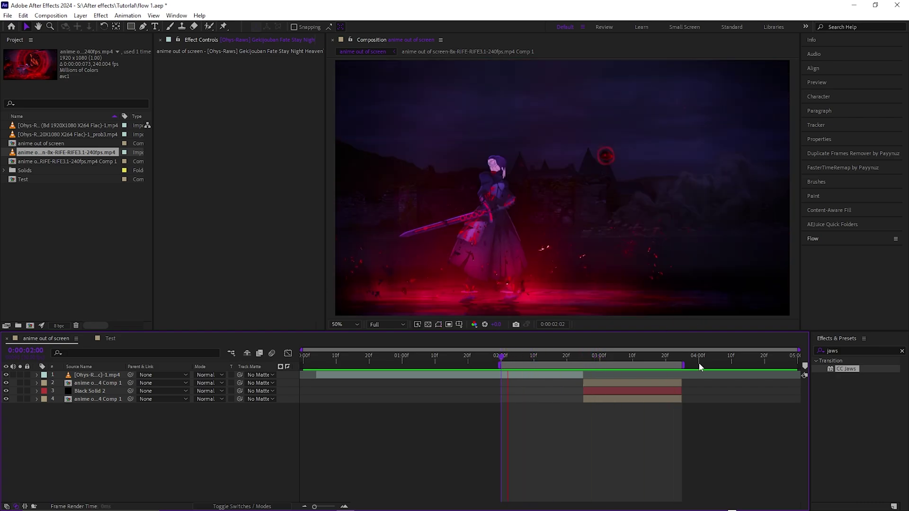
# Step: Delete the solid's Completion keyframe at 0:00:03:25 and move the 0:00:03:10 keyframe there so the bars stay closed
pyautogui.moveTo(695, 359); pyautogui.dragTo(660, 384)
pyautogui.click(662, 389)
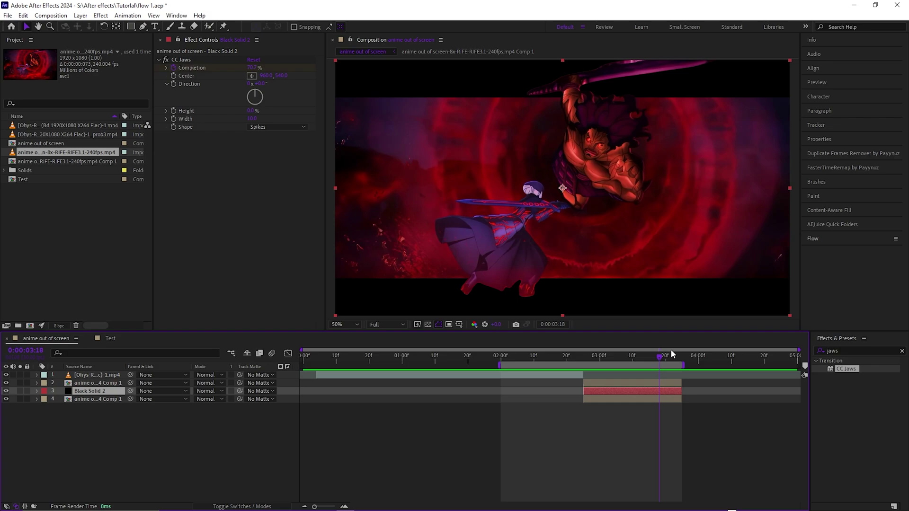
pyautogui.press('u')
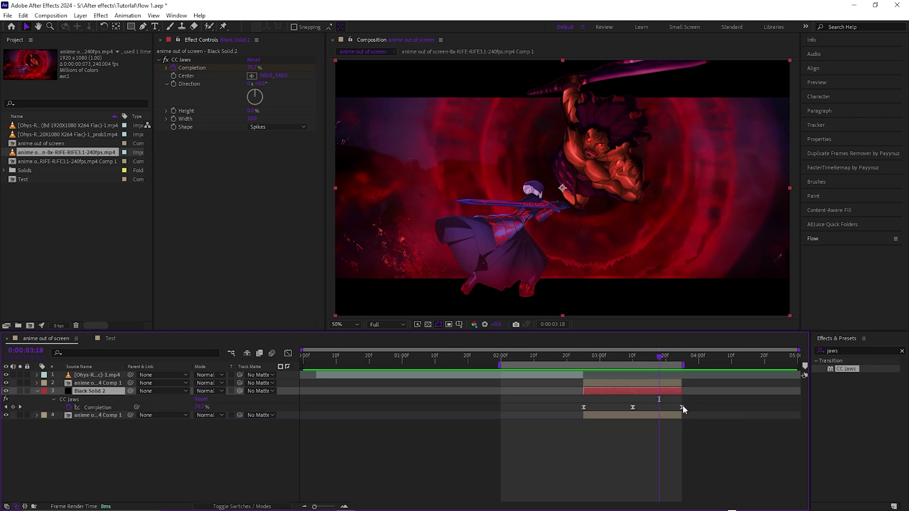
pyautogui.click(682, 408)
pyautogui.press('Delete')
pyautogui.moveTo(633, 408); pyautogui.dragTo(681, 411)
# Step: Steepen the start of the Completion value graph by pulling the first keyframe's handle down, keeping a gradual ease into the last keyframe
pyautogui.click(288, 353)
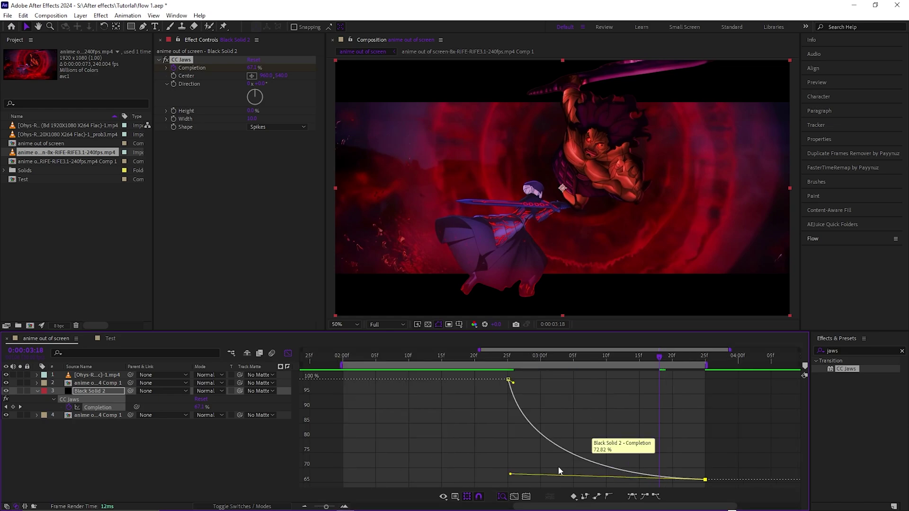
pyautogui.click(288, 353)
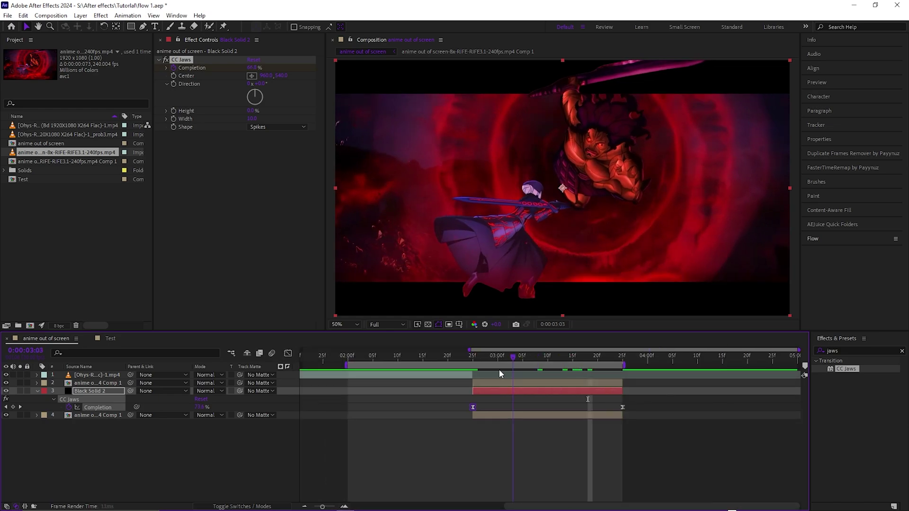
pyautogui.click(527, 355)
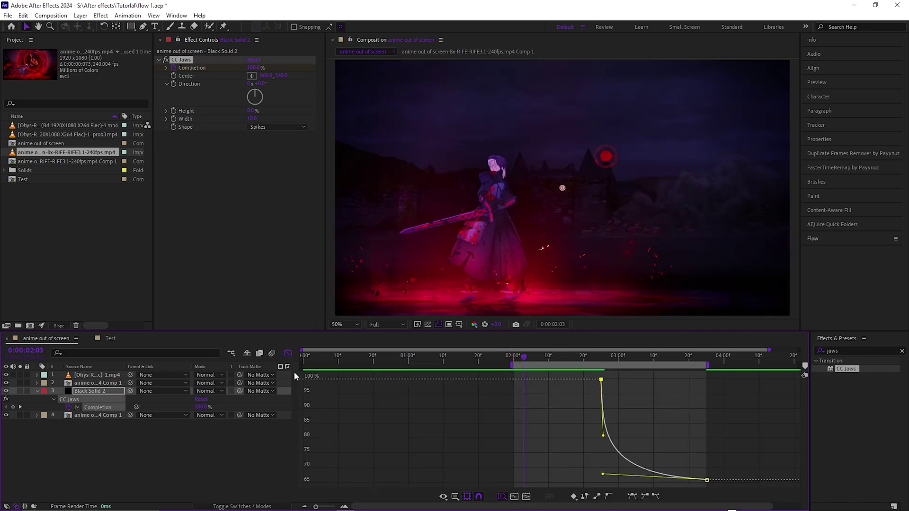
# Step: Return from the value graph to the layer bars, deselect the solid and preview the effect from 0:00:02:00
pyautogui.click(287, 352)
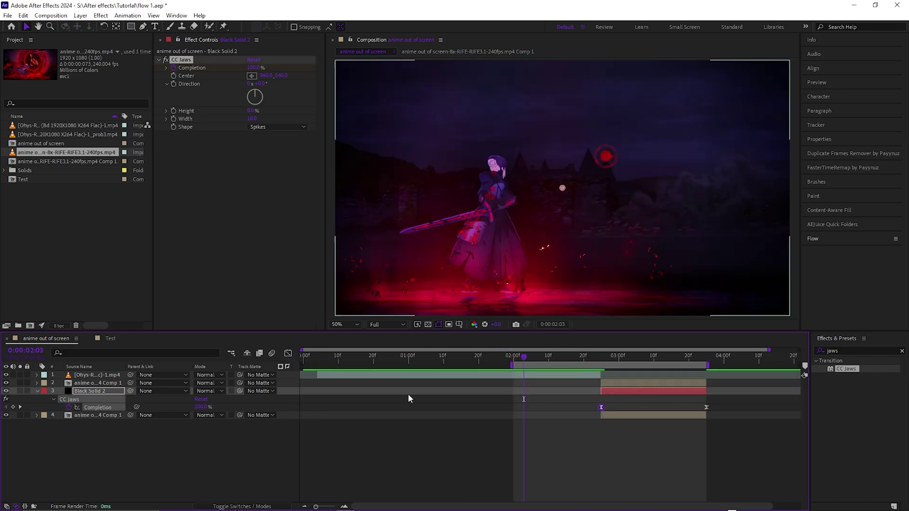
pyautogui.click(546, 448)
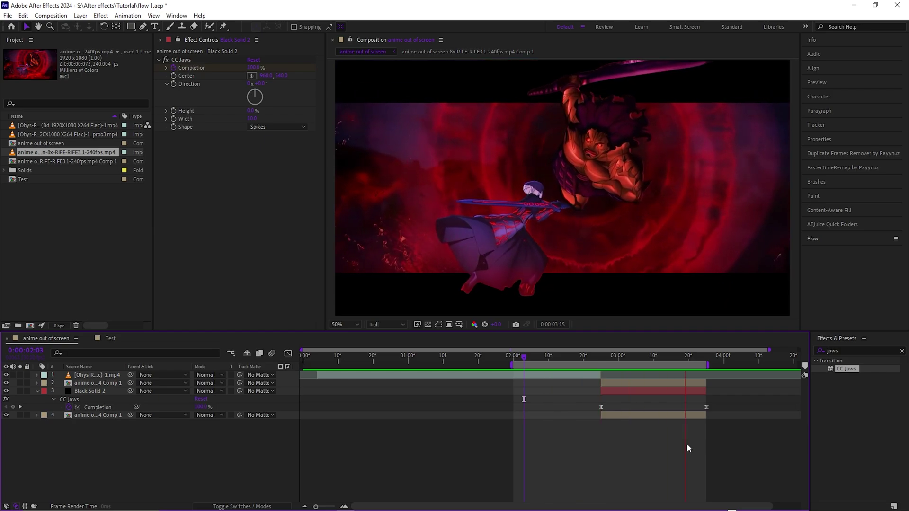
pyautogui.click(517, 369)
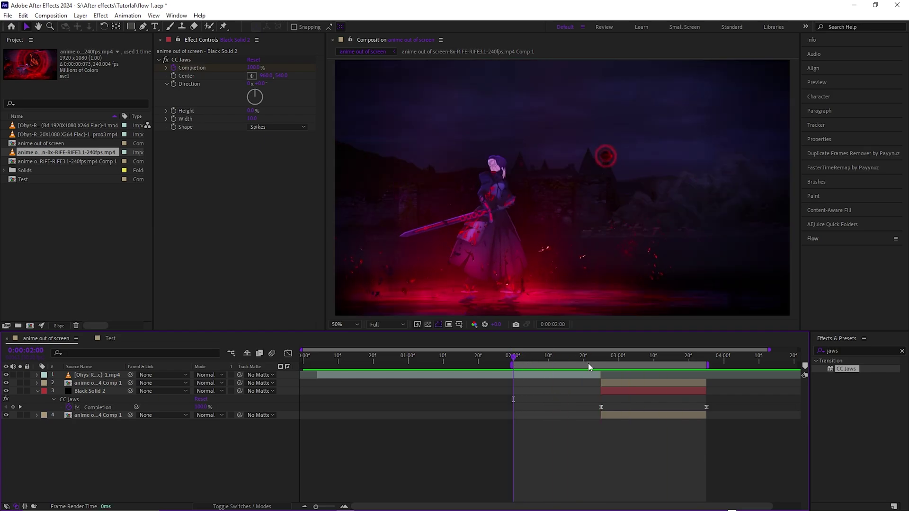
pyautogui.press('space')
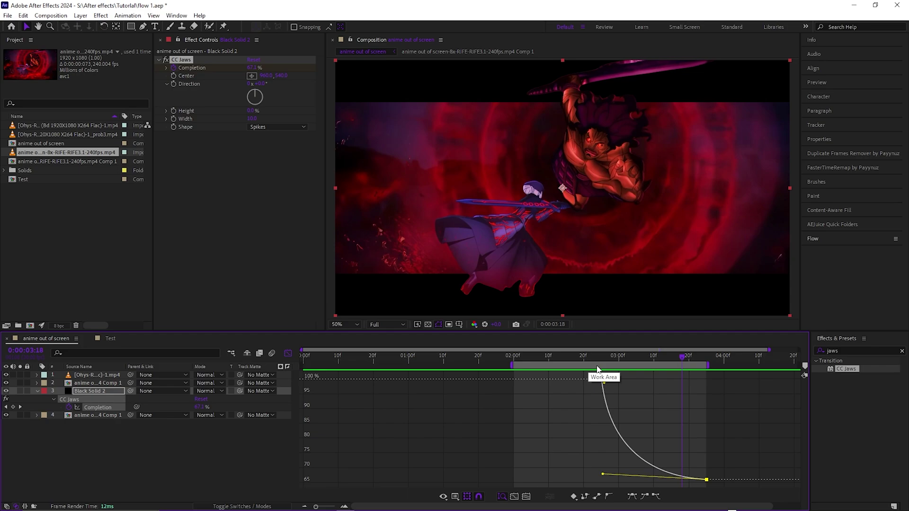
# Step: Close the Completion graph, clear the selection and replay the letterbox animation to check its easing
pyautogui.hotkey('shift', 'F3')
pyautogui.click(598, 445)
pyautogui.press('space')
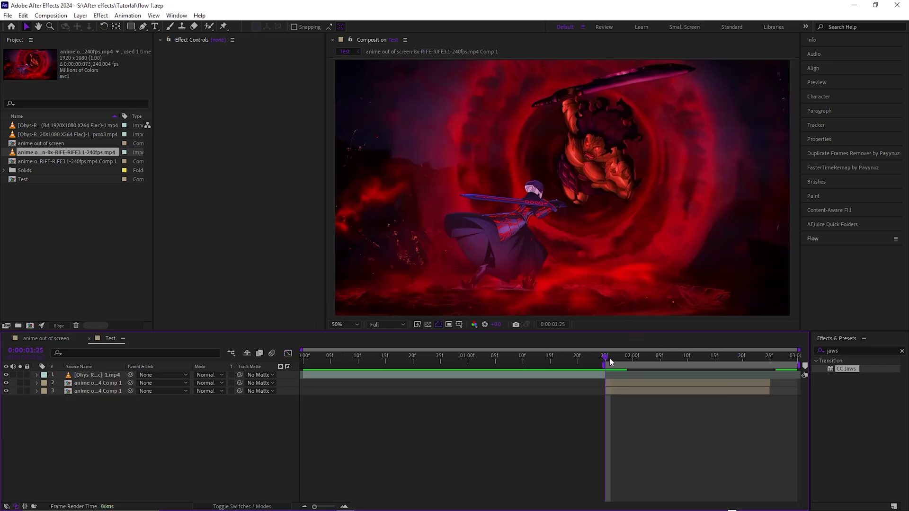
# Step: Scrub the Test composition to 0:00:01:29 to inspect the rotoscoped characters, and return to the anime out of screen composition
pyautogui.moveTo(609, 359); pyautogui.dragTo(629, 381)
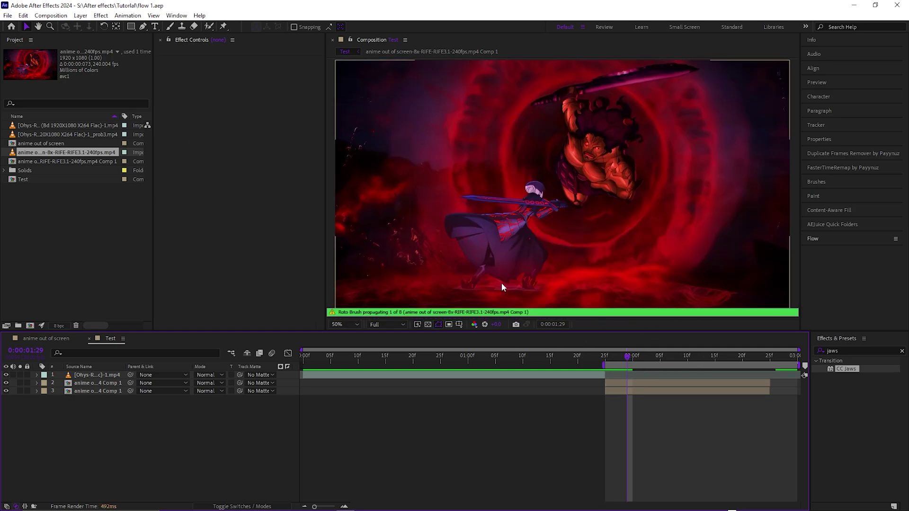
pyautogui.click(53, 339)
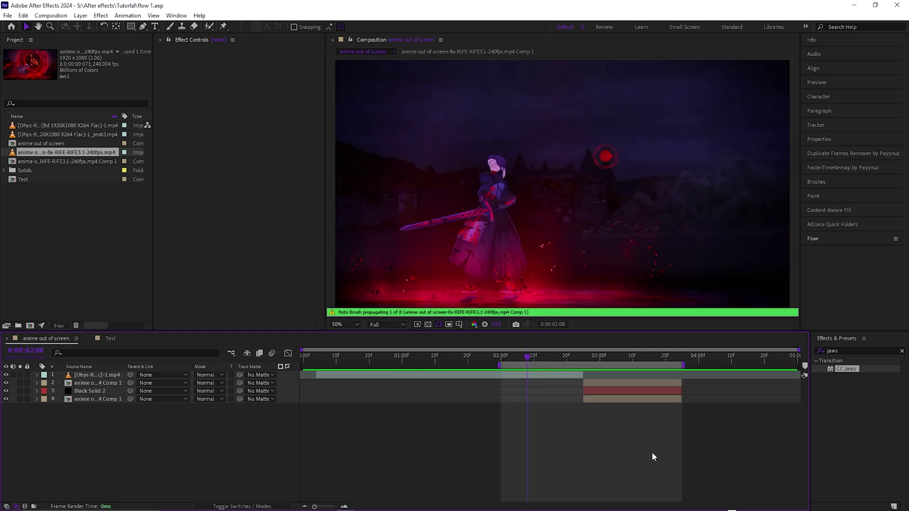